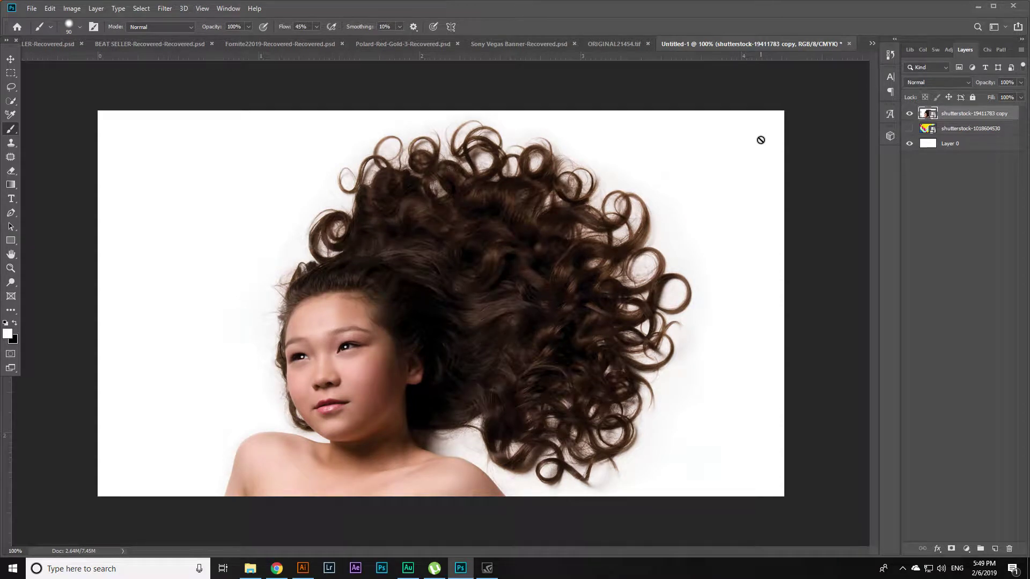
Step: Show the colorful patterned background layer and duplicate the portrait layer above it
click(910, 130)
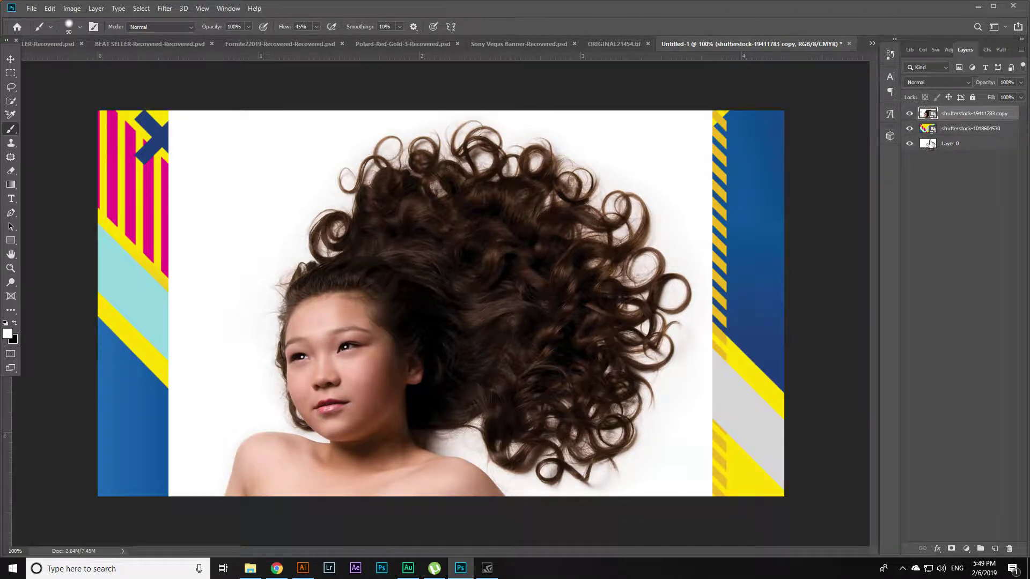
click(909, 113)
click(910, 114)
key(ctrl+j)
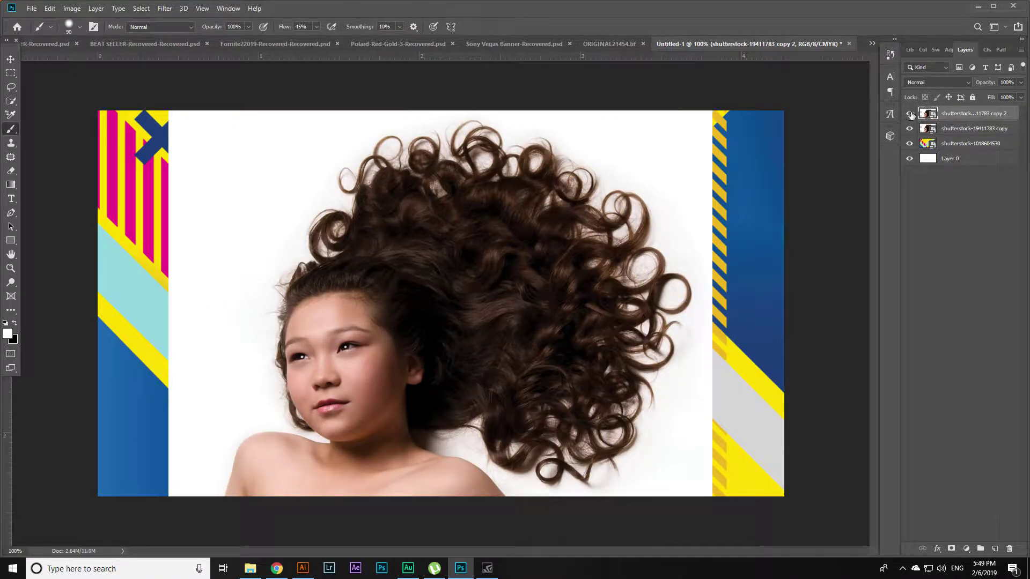
Step: Rename the upper portrait layer 1 and the lower portrait layer 2
double_click(950, 114)
key(Return)
double_click(975, 122)
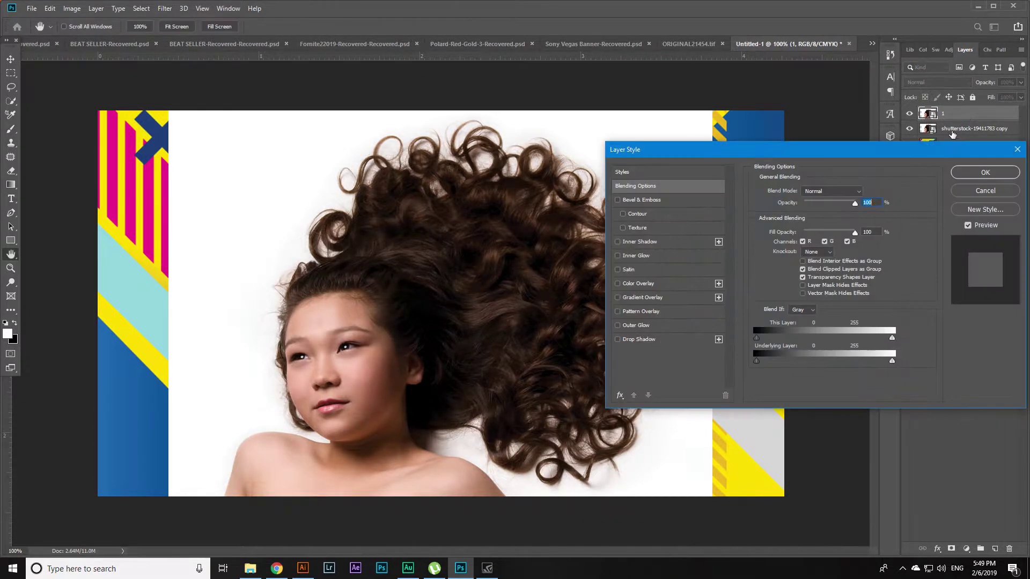
key(Escape)
double_click(954, 127)
text(2)
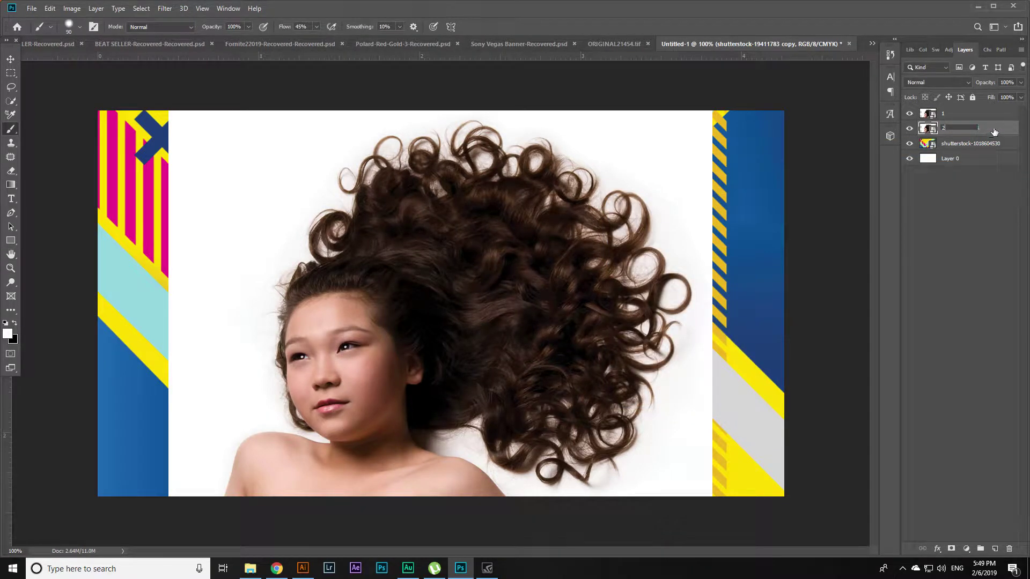
key(Return)
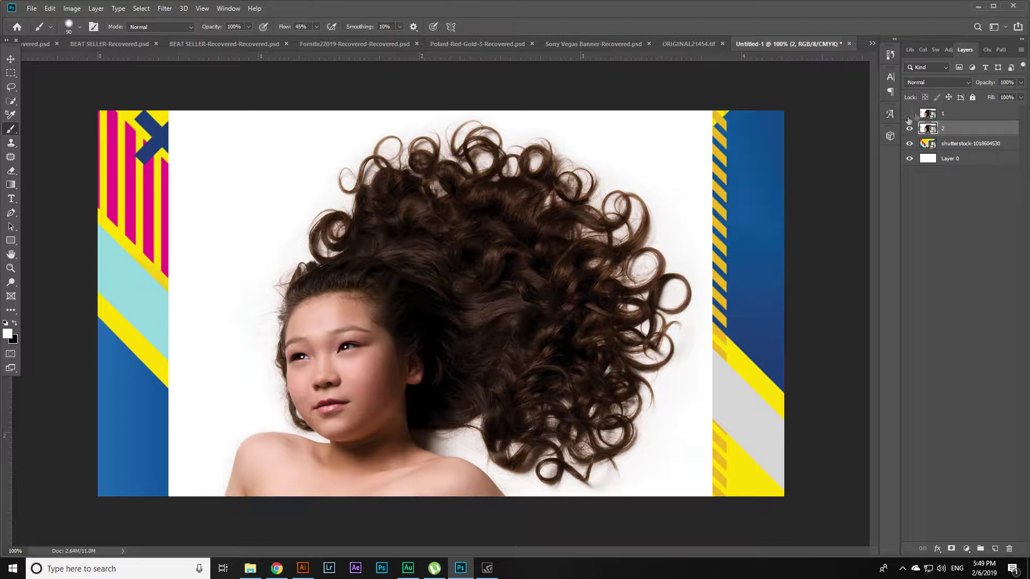
Step: With layer 1 hidden, set layer 2's blend mode to Multiply and compare the portrait with and without layer 1
click(912, 84)
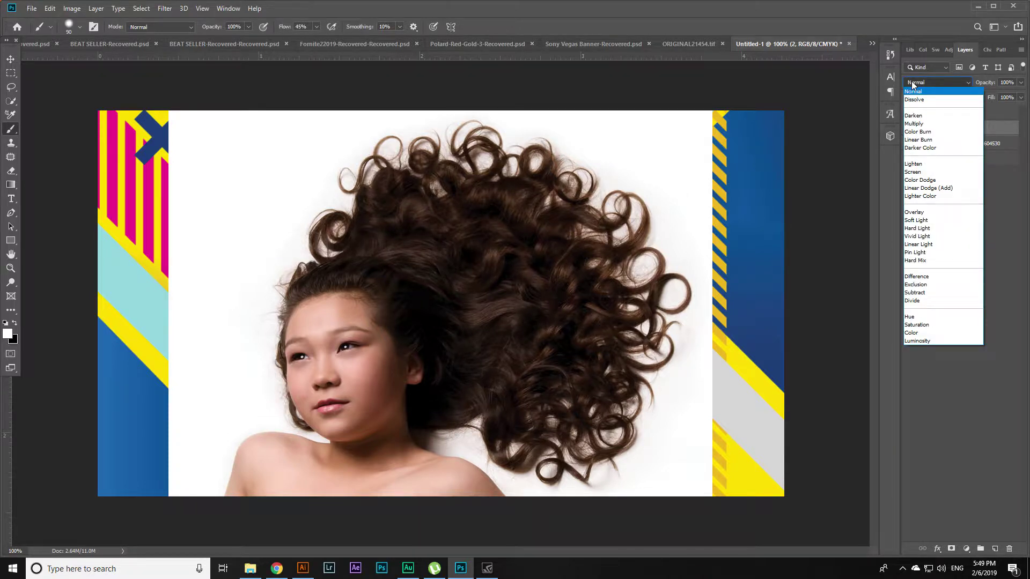
click(918, 123)
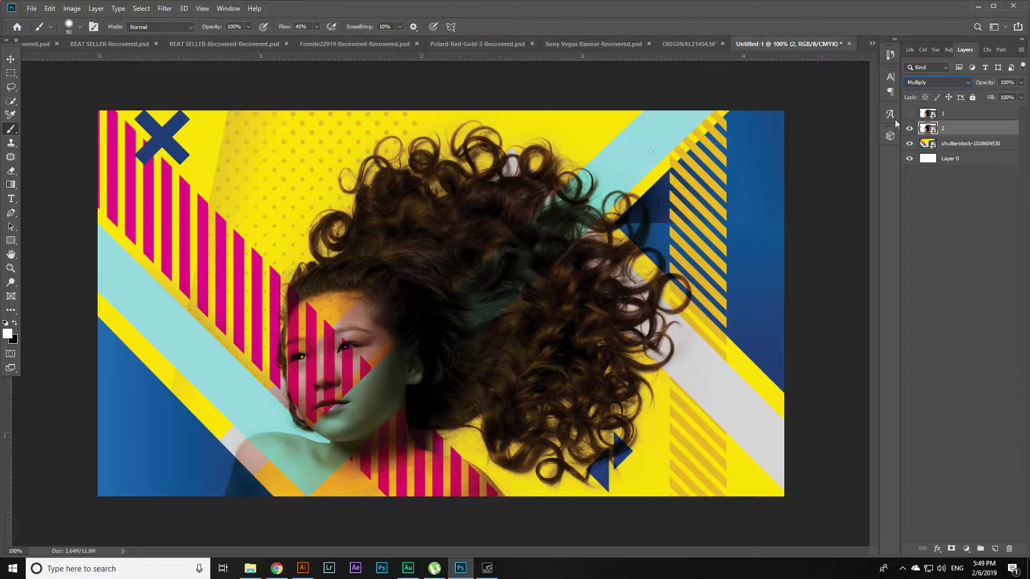
click(909, 114)
click(909, 114)
key(w)
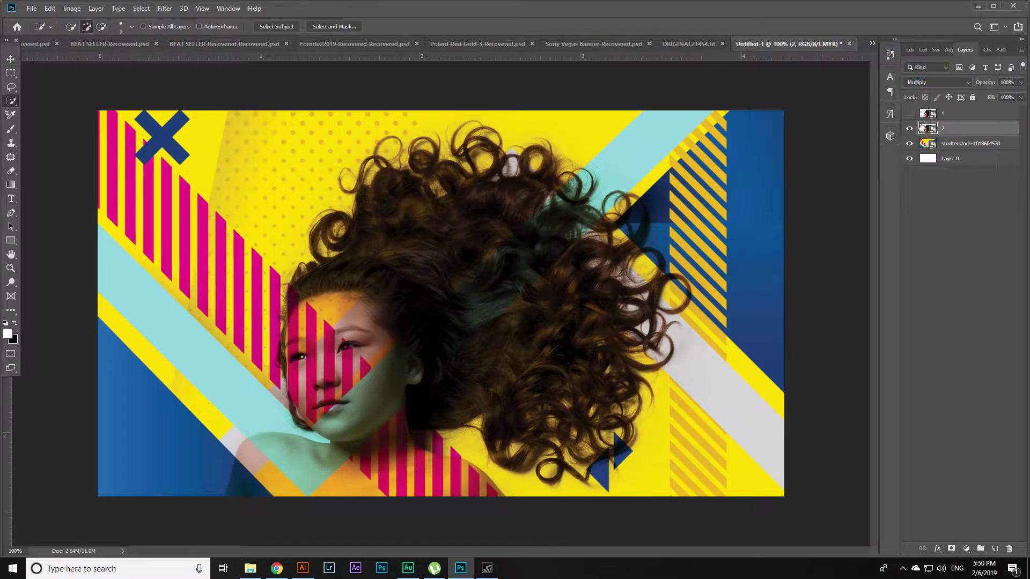
Step: Show layer 1, add a layer mask to it and invert the mask to black
click(909, 115)
click(951, 117)
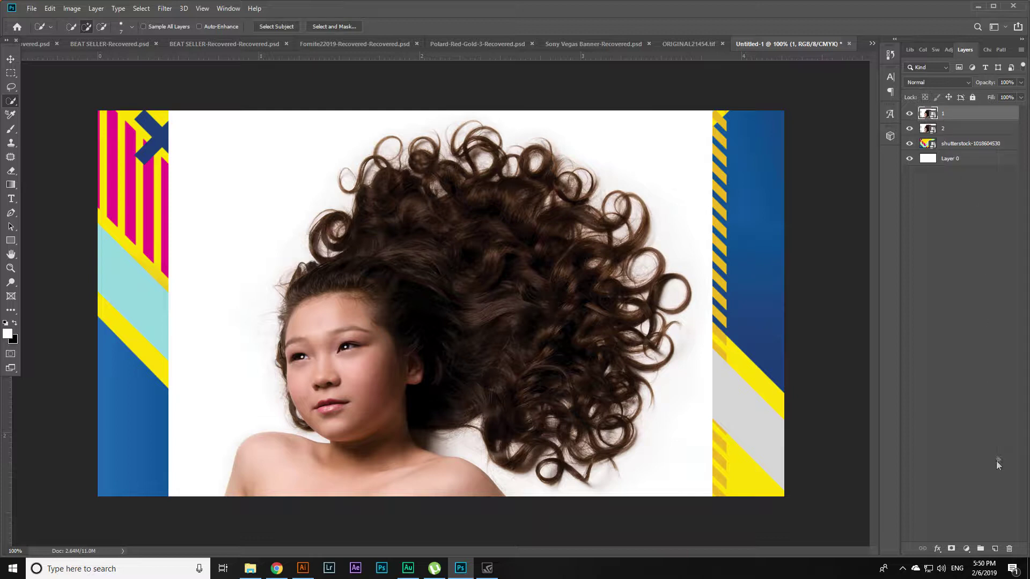
click(951, 550)
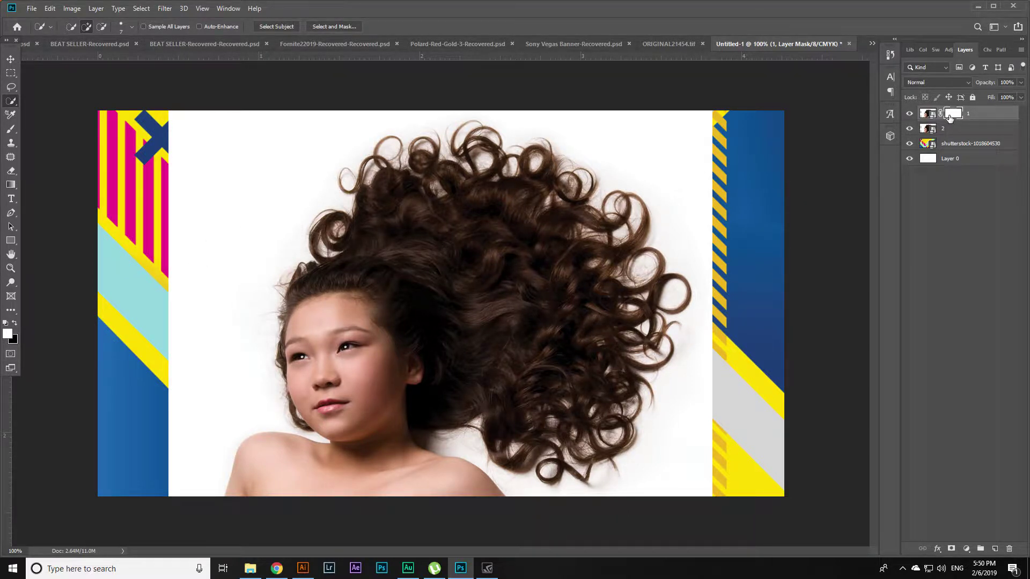
key(ctrl+i)
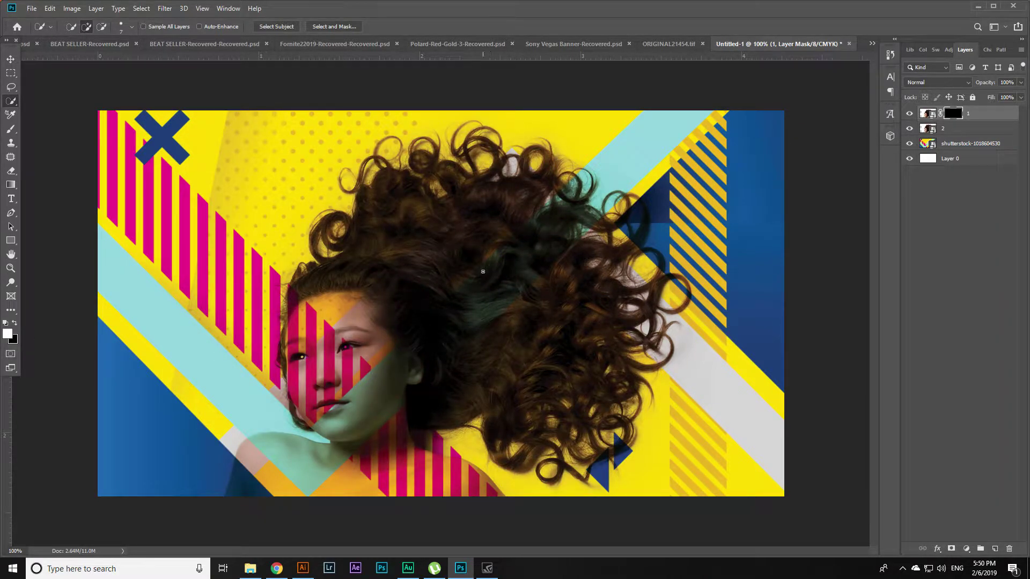
Step: Confirm white as the foreground color and black as the background color for painting the mask
key(bracketright)
key(bracketright)
key(bracketright)
key(bracketright)
key(bracketright)
key(bracketright)
key(bracketright)
key(bracketright)
key(bracketright)
key(bracketright)
key(bracketright)
key(bracketright)
key(bracketright)
key(bracketright)
key(bracketright)
key(bracketright)
key(bracketright)
key(bracketright)
key(bracketright)
key(bracketleft)
key(bracketleft)
key(bracketleft)
key(bracketleft)
key(bracketleft)
key(bracketleft)
key(bracketleft)
key(bracketleft)
key(bracketleft)
key(bracketleft)
key(bracketleft)
key(bracketleft)
key(bracketleft)
click(7, 333)
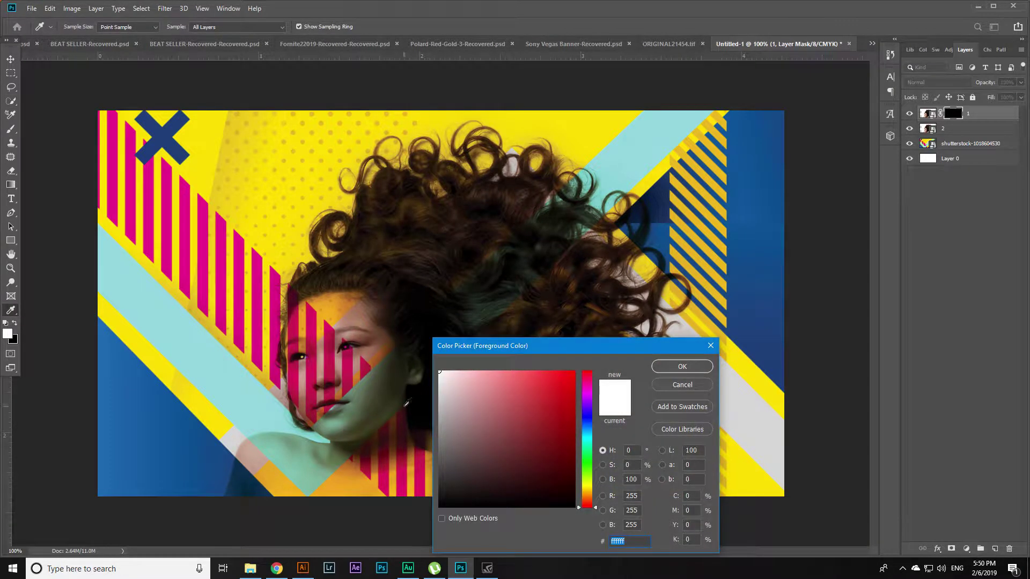
click(682, 366)
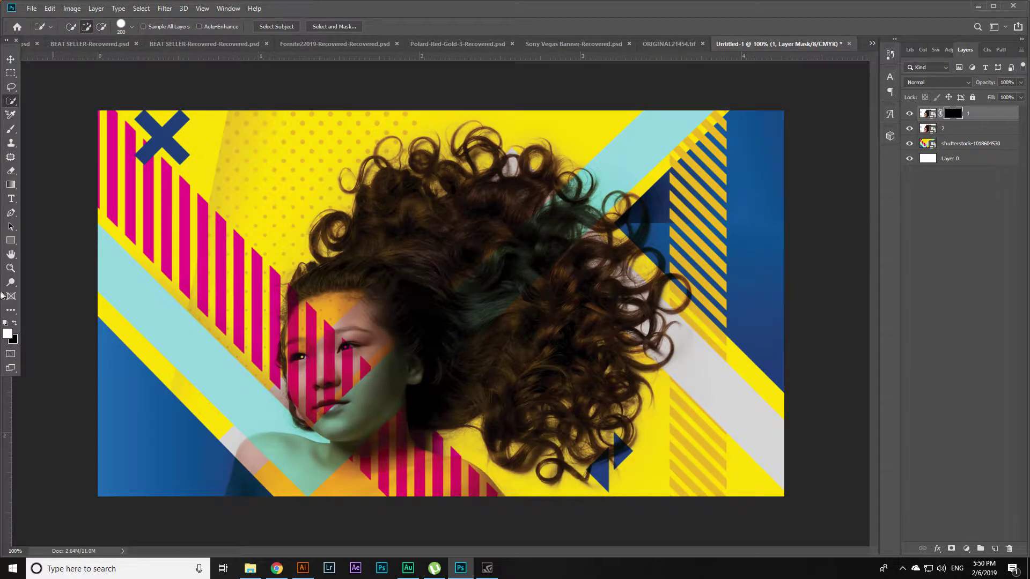
click(13, 339)
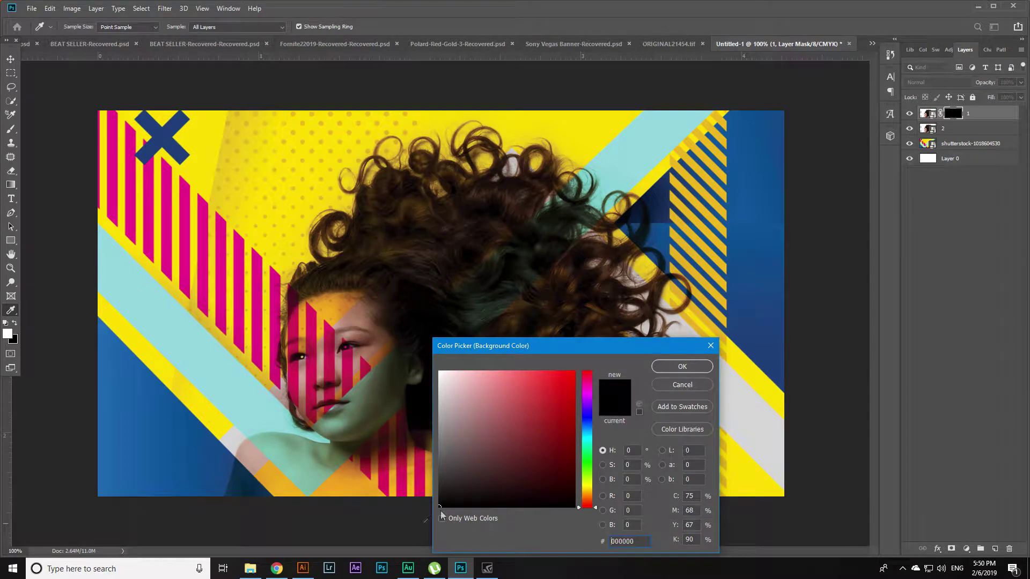
click(680, 368)
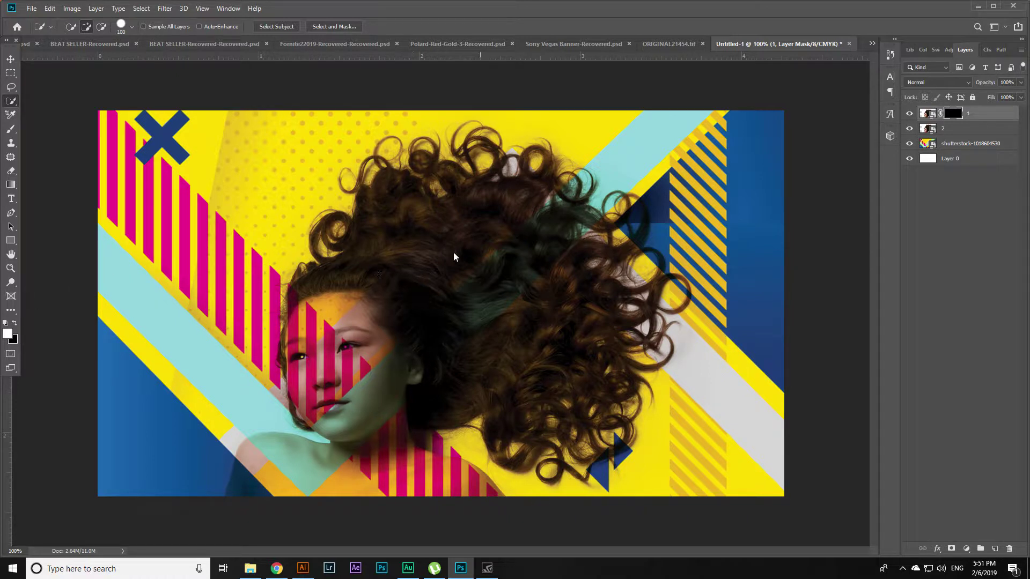
Step: Switch to the soft round Brush and set its flow to 40%
key(b)
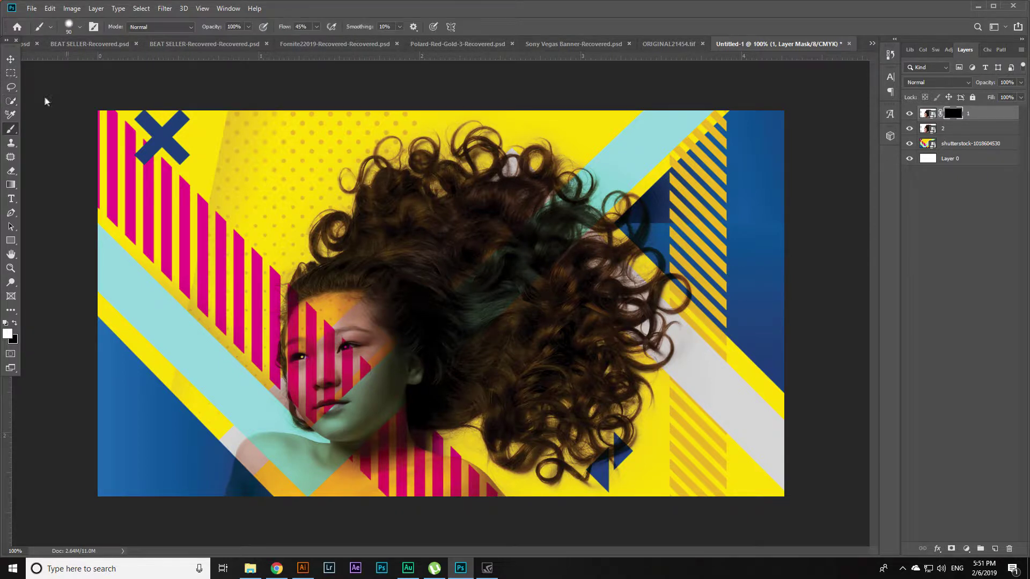
click(80, 27)
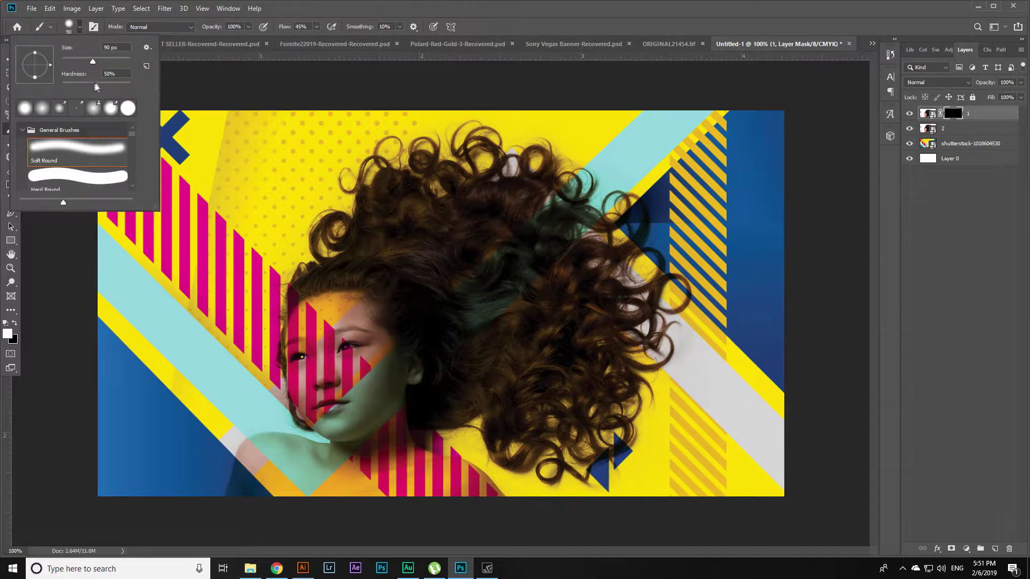
click(416, 215)
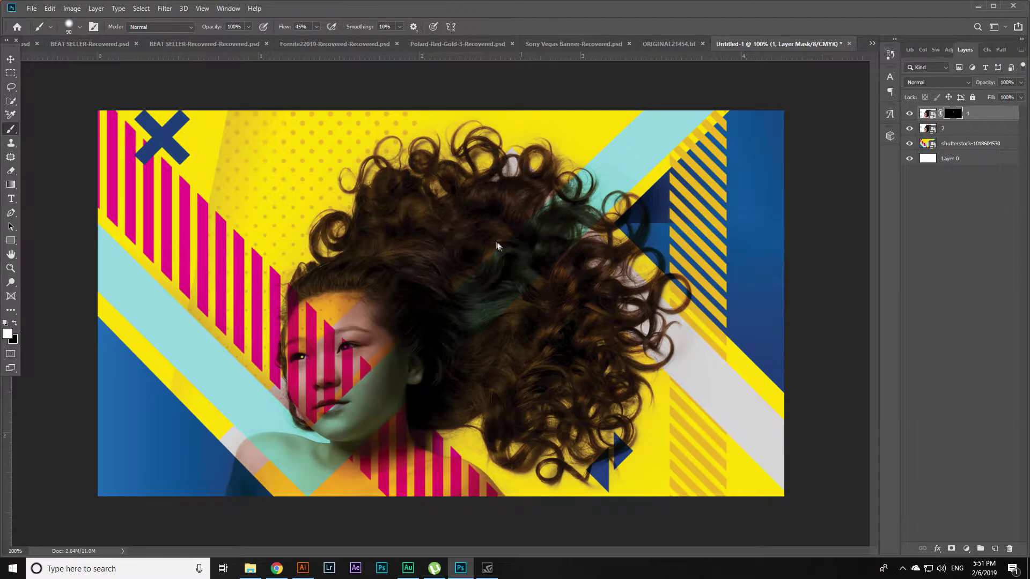
click(317, 26)
drag(315, 38, 317, 39)
click(346, 65)
Step: Paint white on layer 1's mask over the face and inner hair, undoing the stroke that spills past the hair's edge
mouse_move(379, 348)
mouse_down()
mouse_move(349, 330)
mouse_move(302, 356)
mouse_move(330, 375)
mouse_up()
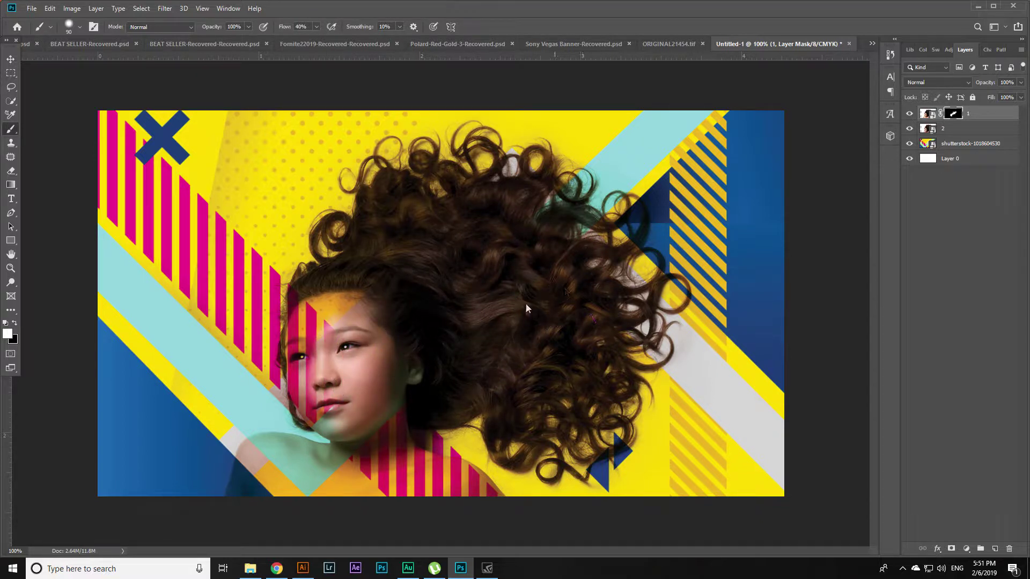
drag(338, 228, 298, 267)
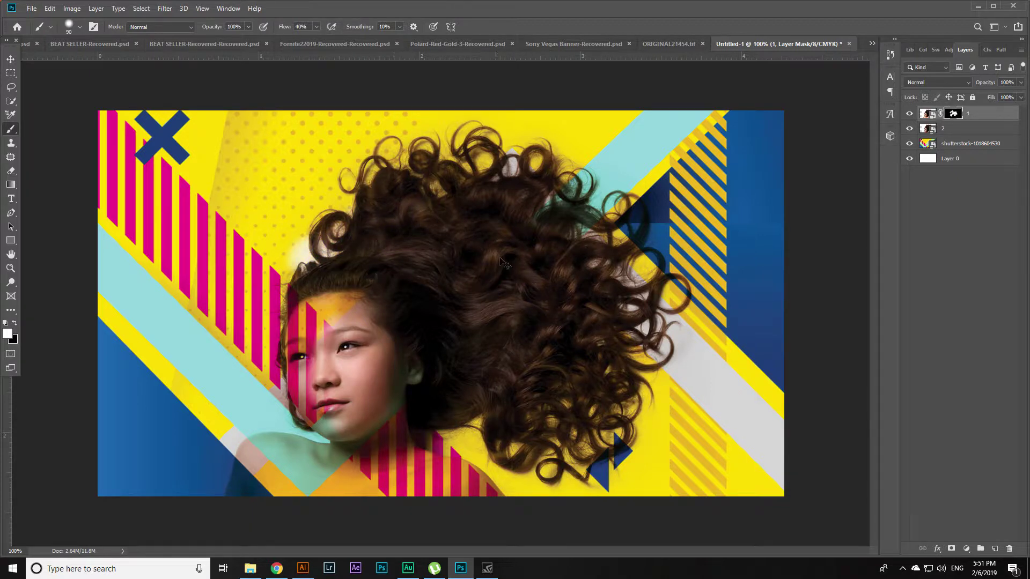
key(ctrl+2)
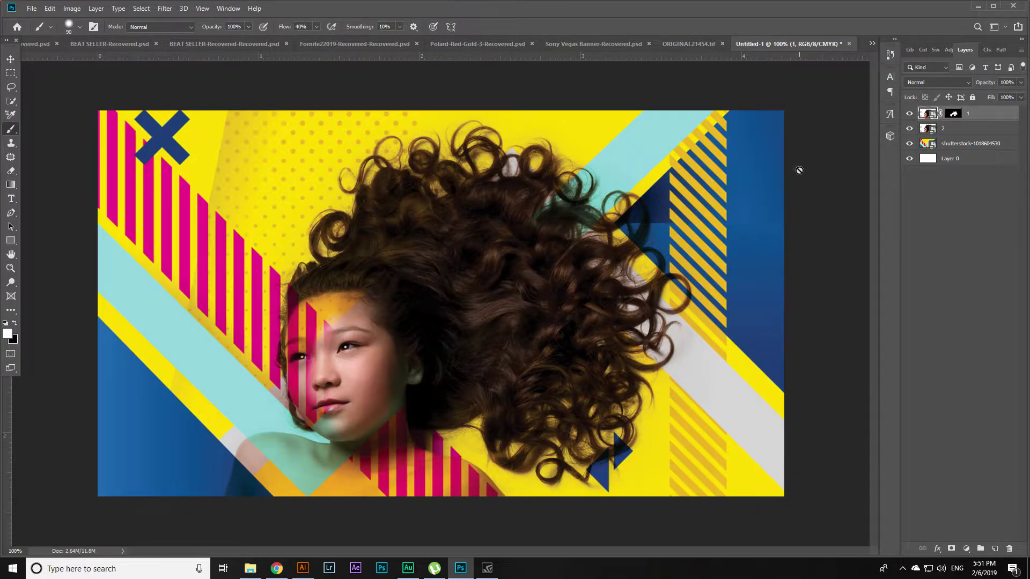
Step: Select layer 1's mask and paint white over the teal-tinted hair just inside the upper curls
key(ctrl+plus)
key(ctrl+plus)
drag(567, 97, 502, 161)
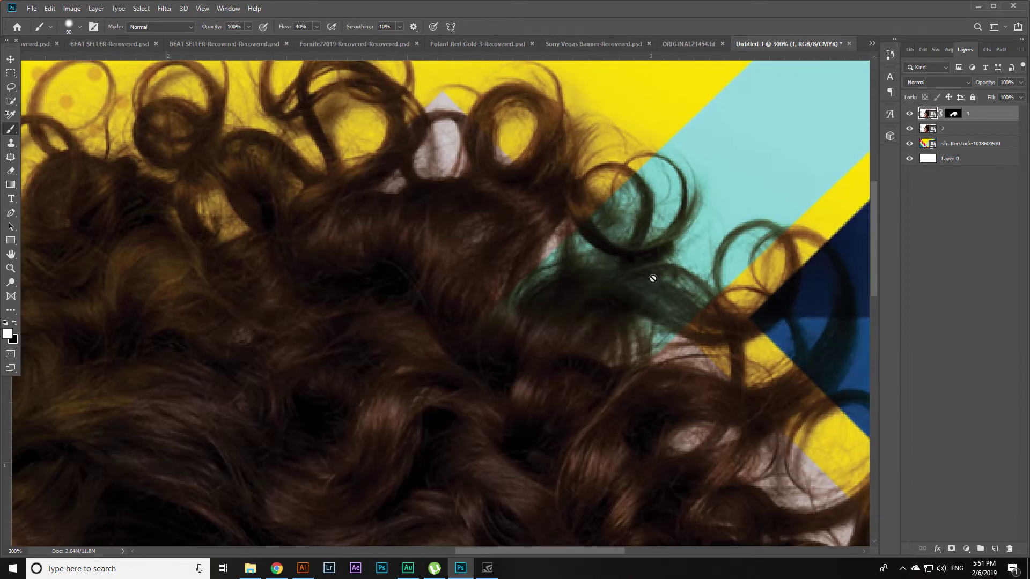
click(954, 113)
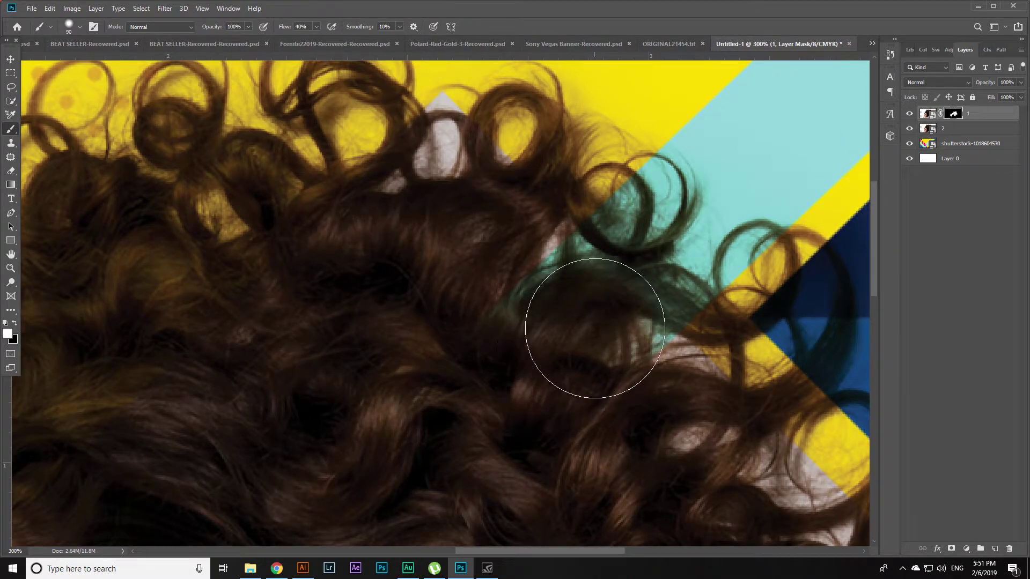
key(ctrl+minus)
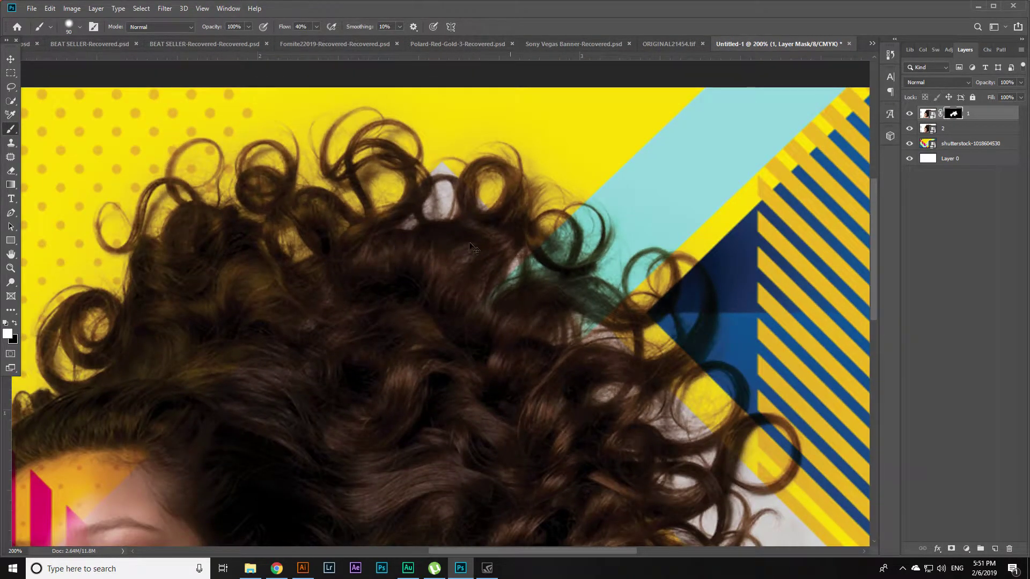
drag(379, 319, 393, 124)
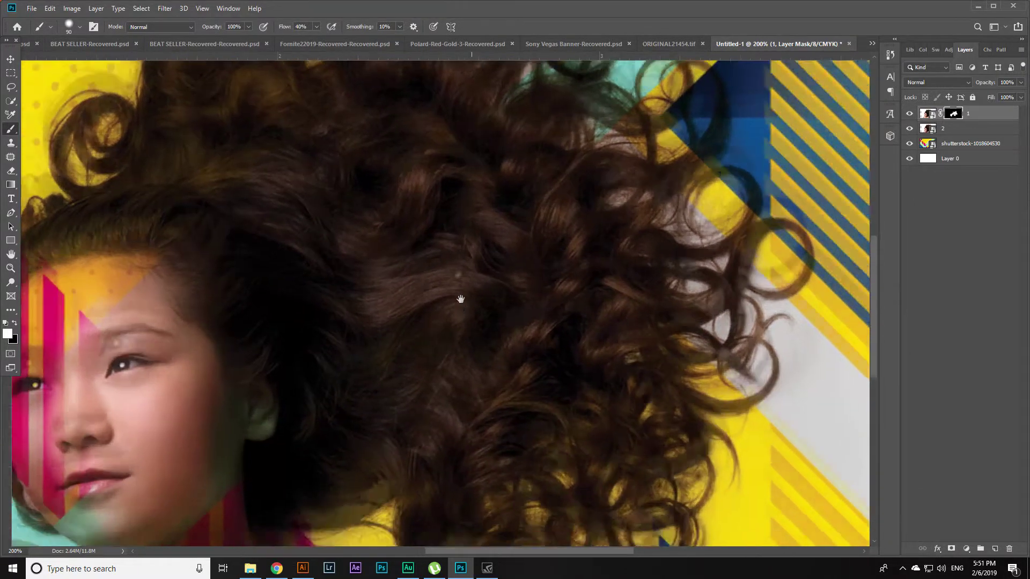
drag(461, 299, 429, 174)
Step: Undo a stroke reaching outside the hair, and paint white over the lower curls on layer 1's mask with a 35 px brush
mouse_move(486, 492)
mouse_down()
mouse_move(832, 219)
mouse_move(756, 337)
mouse_up()
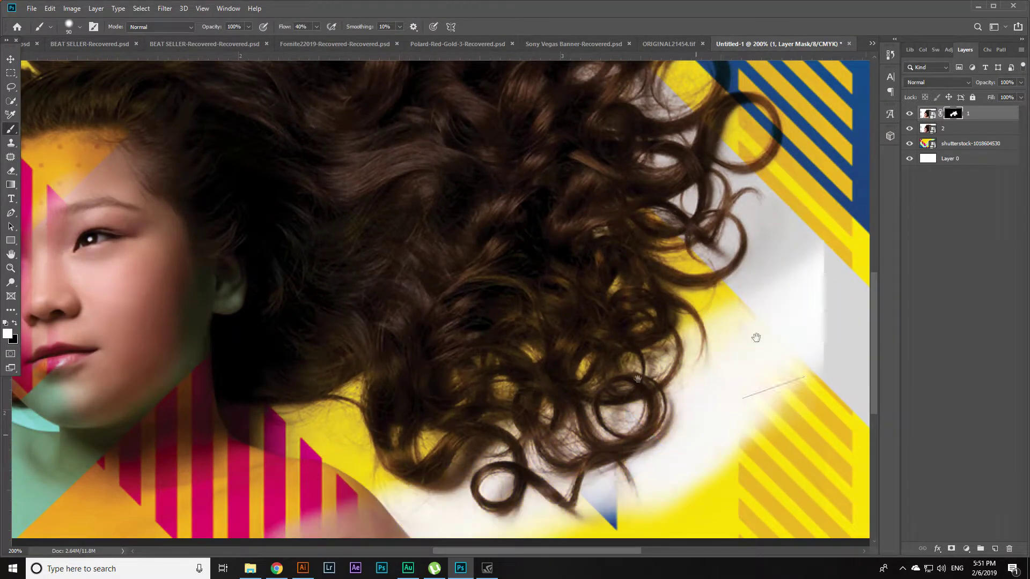
key(ctrl+z)
key(ctrl+plus)
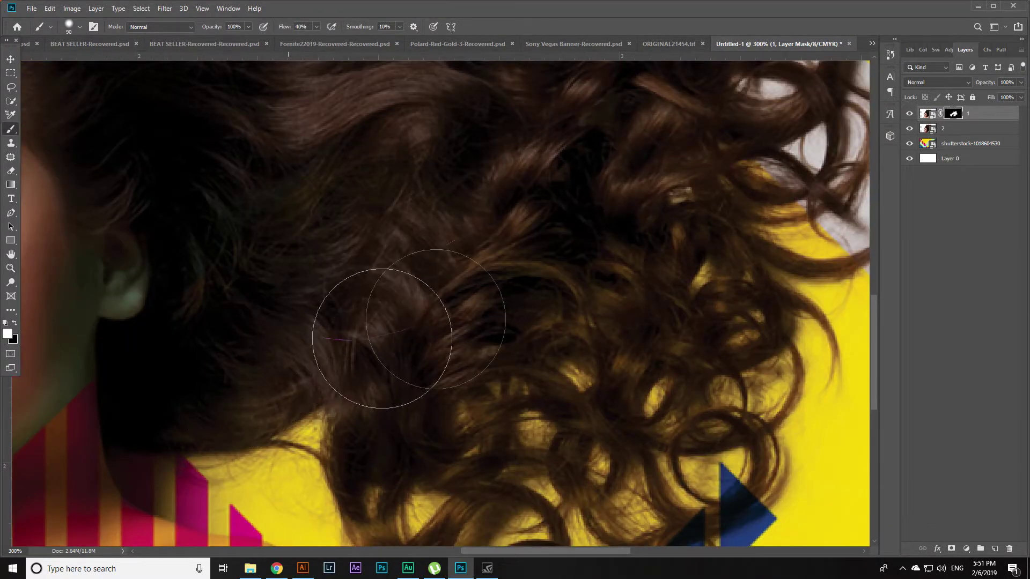
key(ctrl+minus)
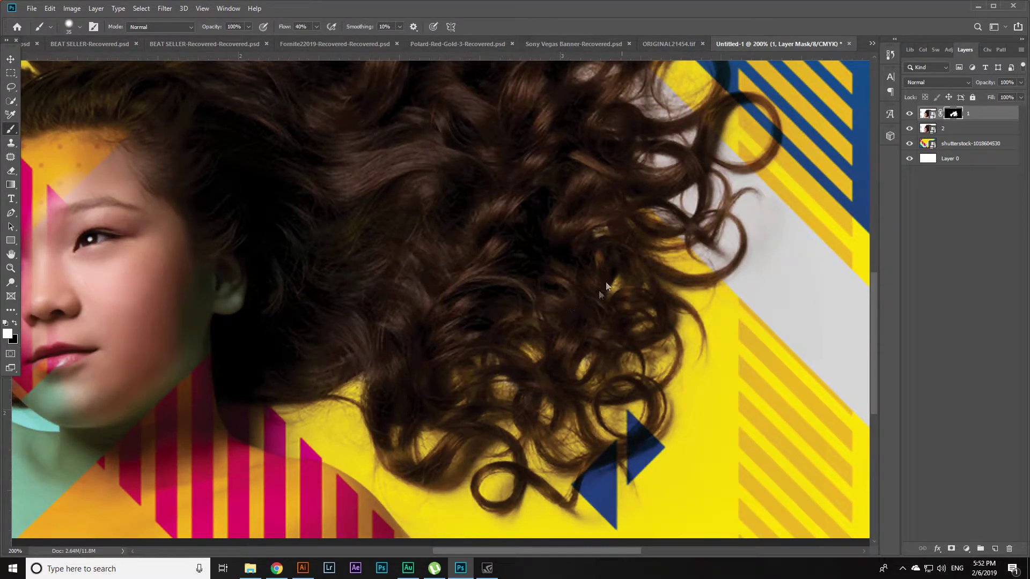
Step: Paint white on layer 1's mask over the hair above the forehead and across the face to its outer edge
drag(354, 215, 506, 311)
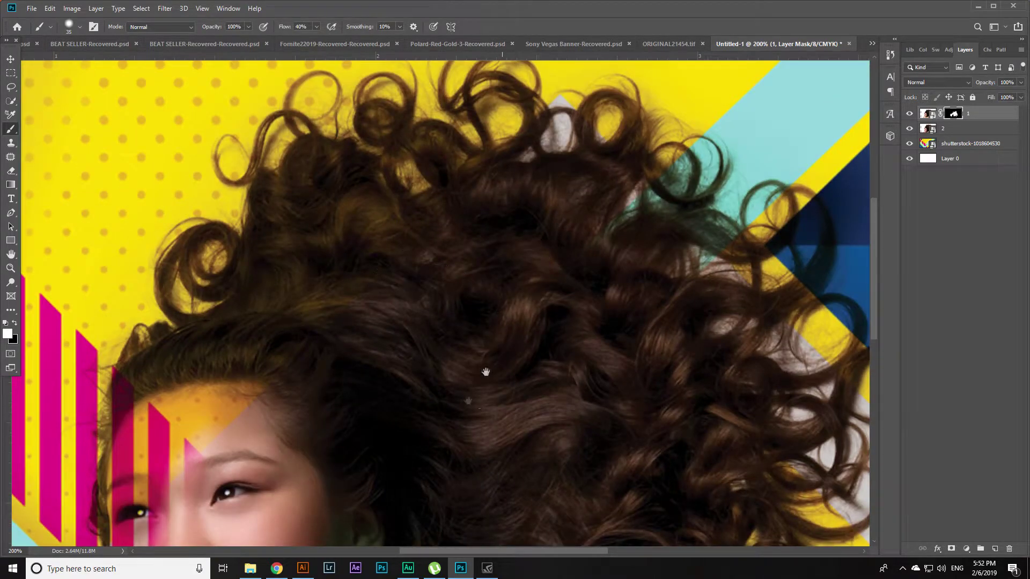
mouse_move(327, 333)
mouse_down()
mouse_move(444, 317)
mouse_move(424, 320)
mouse_up()
mouse_move(281, 440)
mouse_down()
mouse_move(326, 376)
mouse_move(532, 331)
mouse_move(547, 351)
mouse_move(537, 370)
mouse_move(560, 384)
mouse_move(497, 345)
mouse_move(483, 299)
mouse_move(476, 207)
mouse_move(511, 253)
mouse_move(527, 161)
mouse_move(512, 220)
mouse_up()
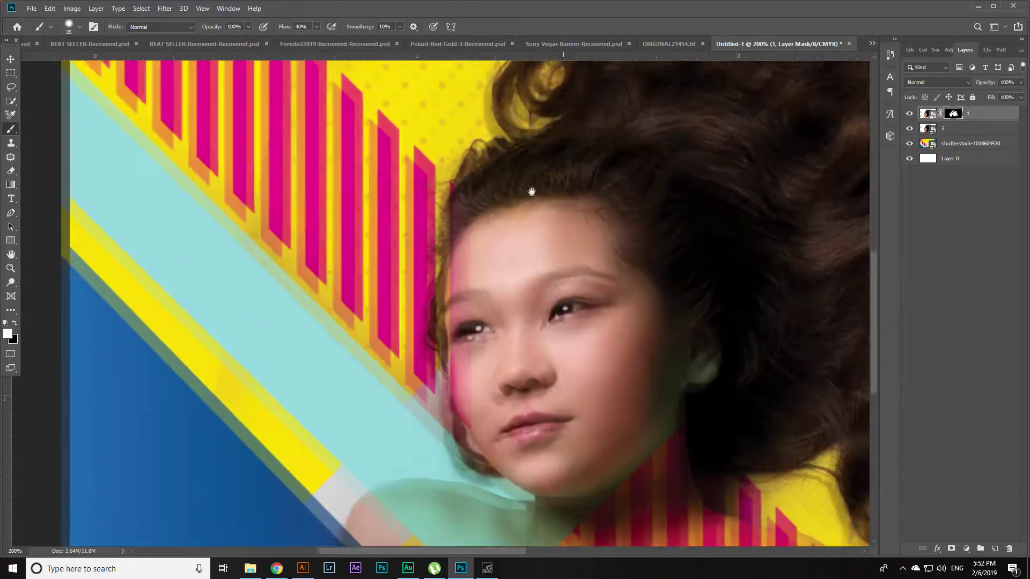
drag(558, 94, 515, 267)
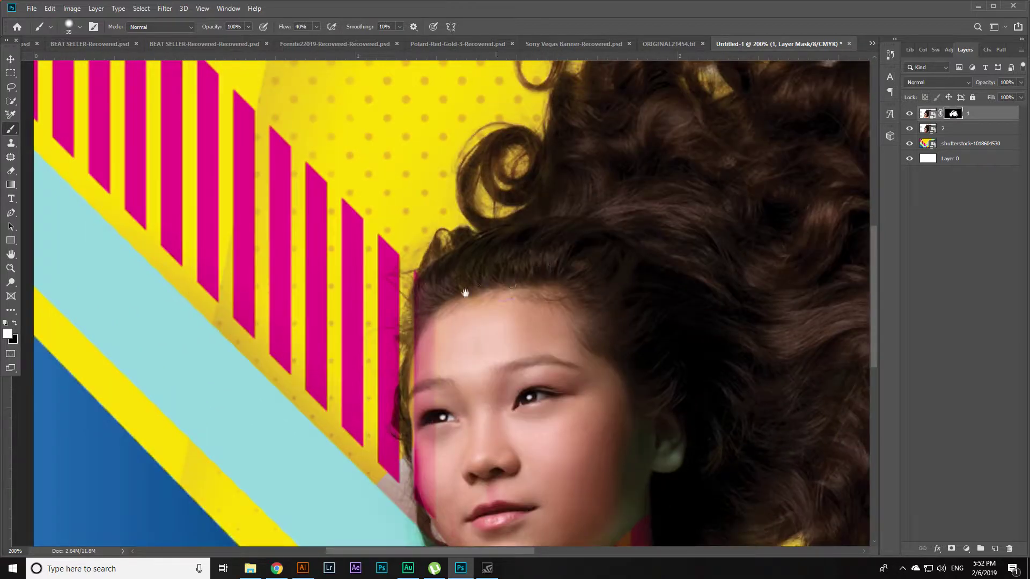
drag(459, 340, 503, 258)
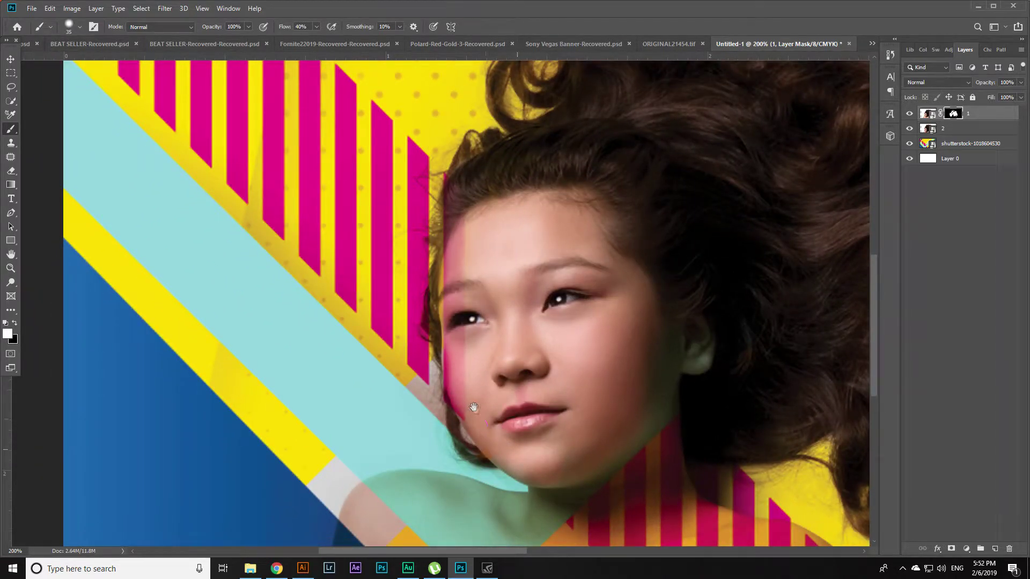
mouse_move(472, 422)
mouse_down()
mouse_move(455, 367)
mouse_move(448, 193)
mouse_move(436, 314)
mouse_move(446, 385)
mouse_move(483, 416)
mouse_up()
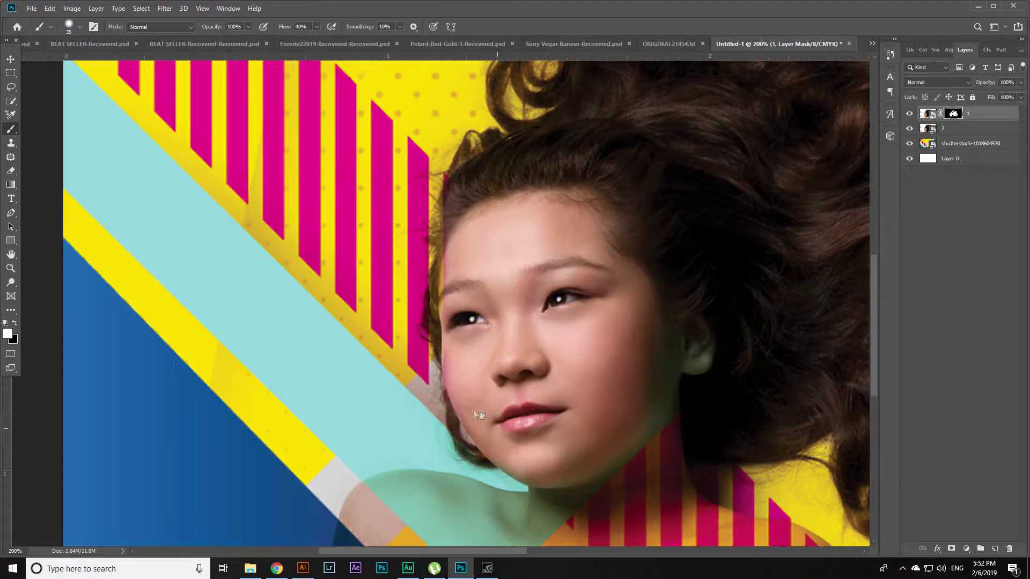
Step: Paint white on layer 1's mask across the chest below the neck to restore the skin
drag(466, 302, 447, 117)
mouse_move(634, 384)
mouse_down()
mouse_move(604, 381)
mouse_move(678, 365)
mouse_move(668, 397)
mouse_up()
drag(771, 382, 624, 332)
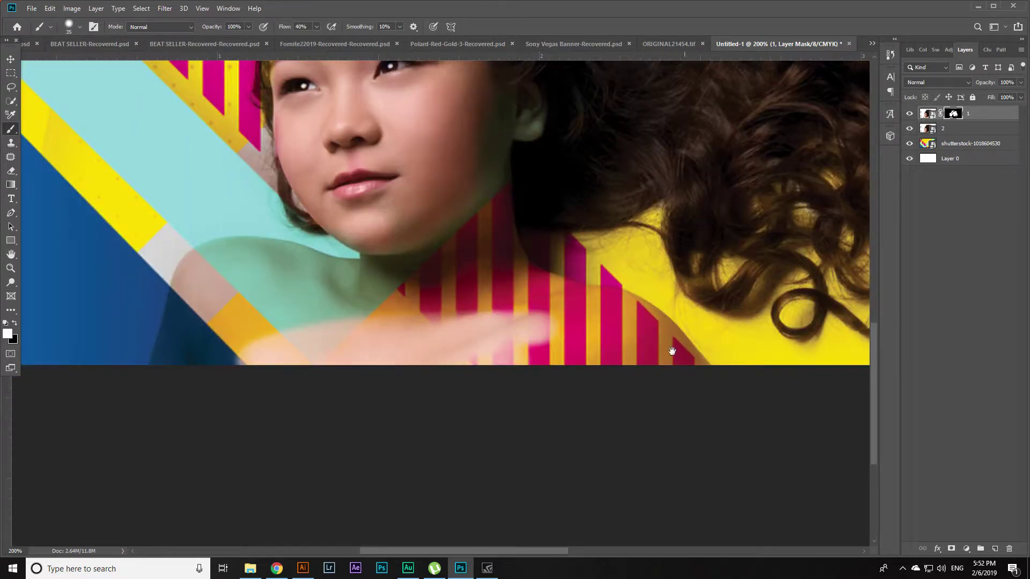
Step: Set the brush flow to 100% and paint a thin white line on layer 1's mask along the shoulder edge below the hair
key(bracketleft)
key(bracketleft)
key(bracketleft)
key(bracketleft)
drag(706, 366, 676, 333)
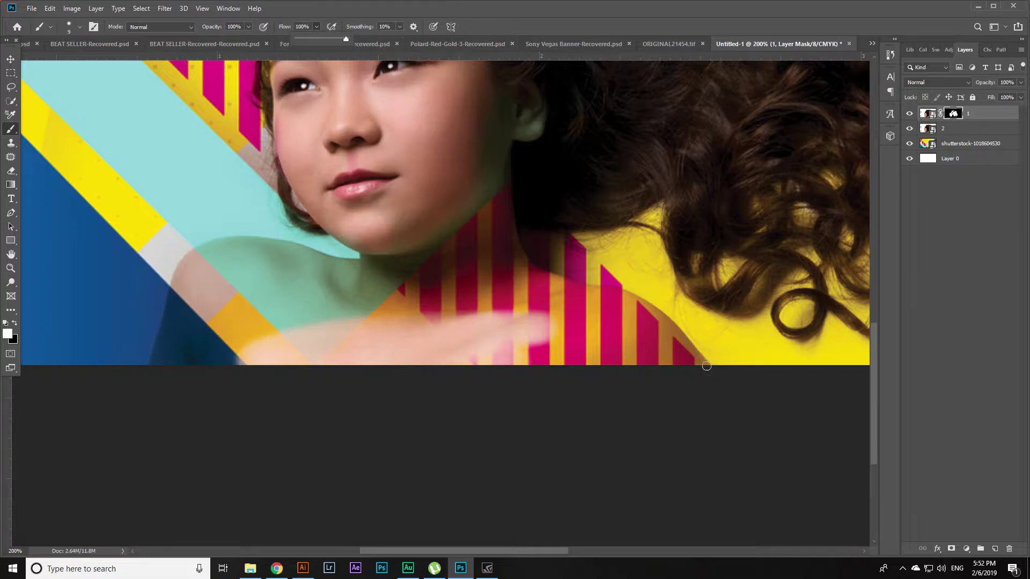
drag(707, 366, 675, 335)
key(ctrl+z)
mouse_move(708, 367)
mouse_down()
mouse_move(636, 297)
mouse_move(530, 265)
mouse_up()
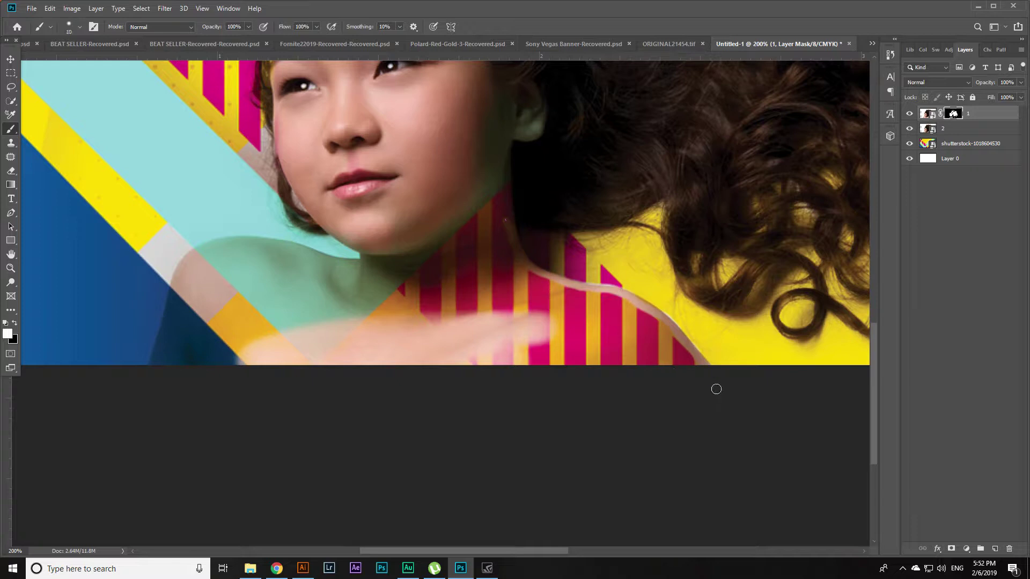
Step: Enlarge the brush and paint white on layer 1's mask over the striped chest area and the front of the neck
key(bracketright)
key(bracketright)
key(bracketright)
key(bracketright)
key(bracketright)
key(bracketright)
click(80, 28)
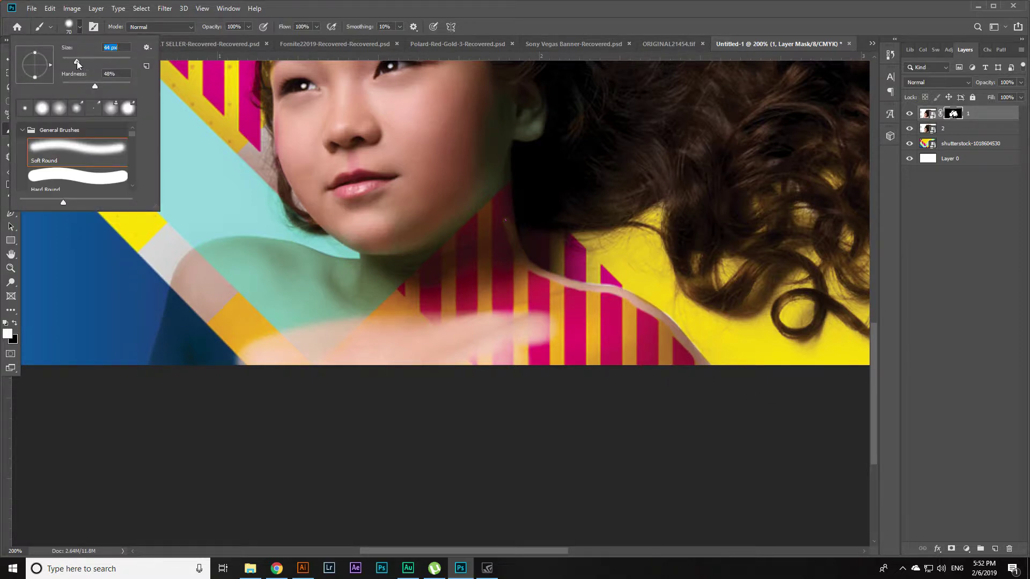
click(479, 316)
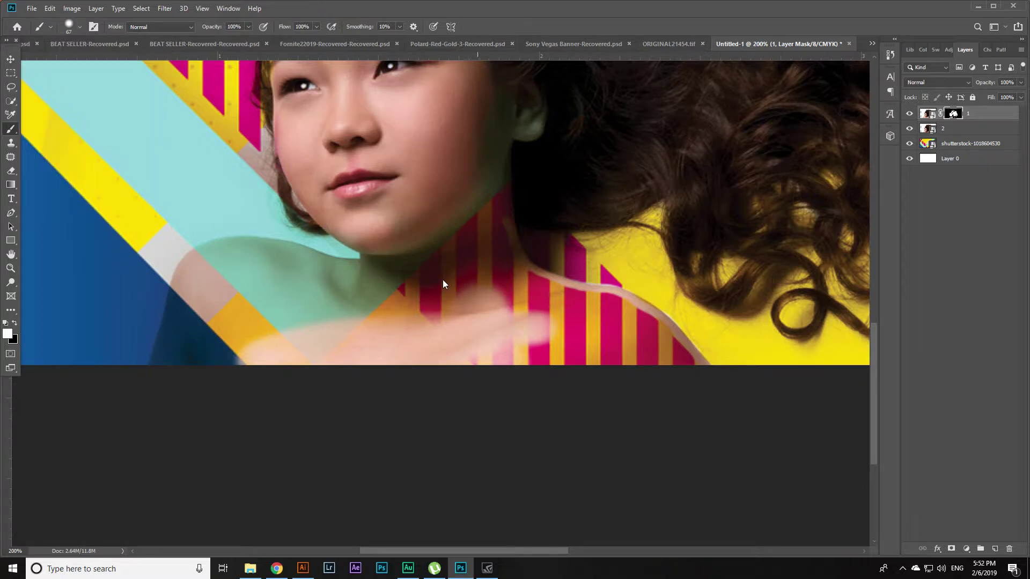
mouse_move(576, 308)
mouse_down()
mouse_move(382, 305)
mouse_move(359, 292)
mouse_move(379, 190)
mouse_up()
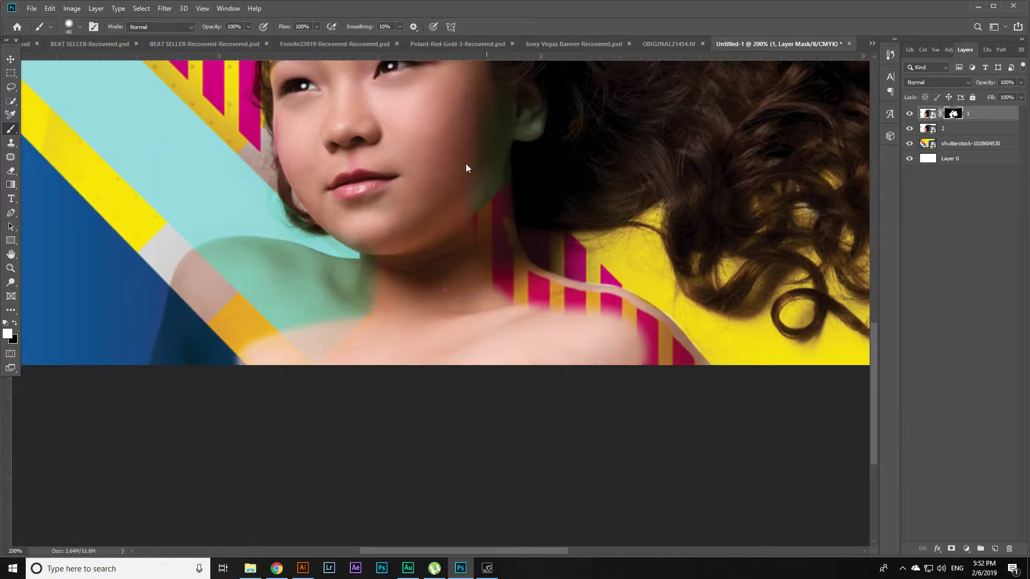
Step: Paint white with a 40 px brush over the side of the neck, the ear and the rest of the hair-side shoulder
mouse_move(466, 169)
mouse_down()
mouse_move(478, 266)
mouse_move(547, 301)
mouse_up()
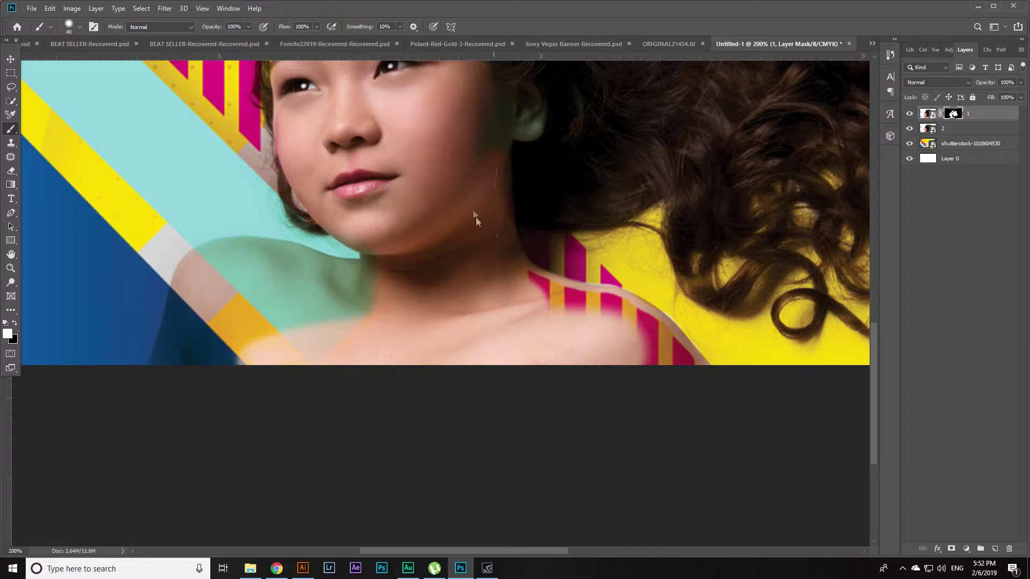
mouse_move(475, 214)
mouse_down()
mouse_move(471, 87)
mouse_move(482, 144)
mouse_move(480, 131)
mouse_move(544, 68)
mouse_move(539, 134)
mouse_up()
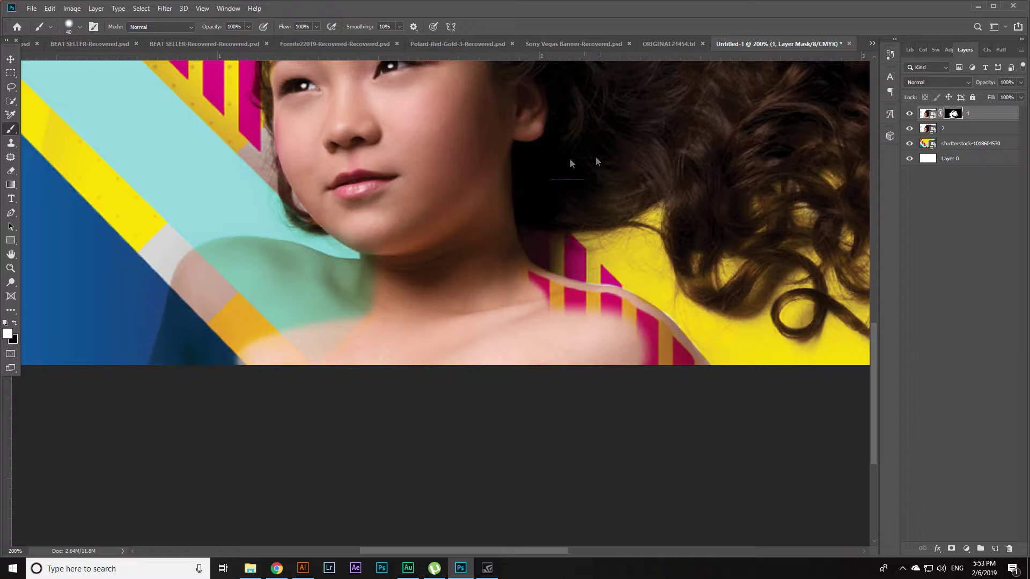
mouse_move(644, 333)
mouse_down()
mouse_move(608, 305)
mouse_move(509, 276)
mouse_up()
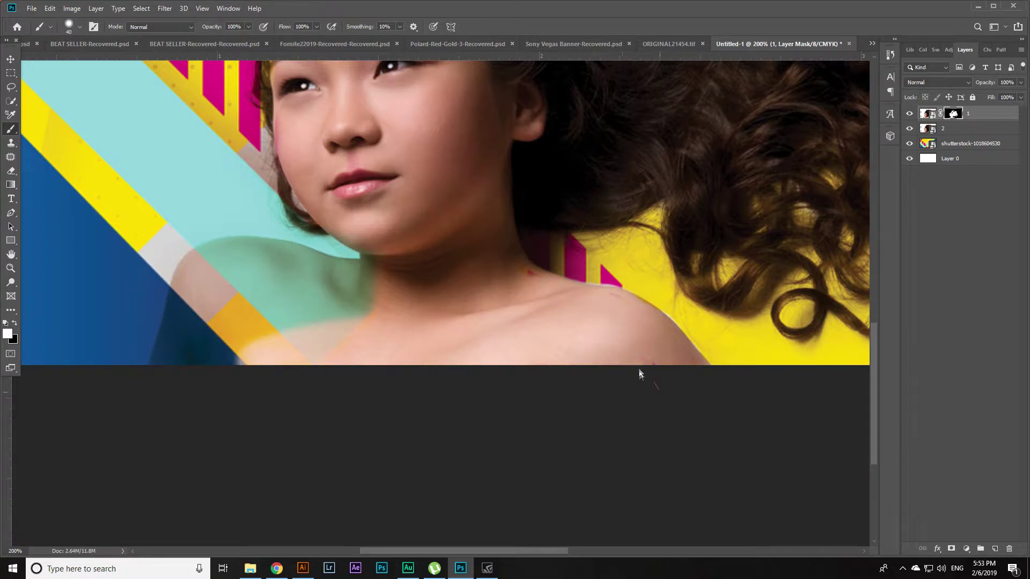
mouse_move(357, 315)
mouse_down()
mouse_move(337, 291)
mouse_move(281, 285)
mouse_move(303, 317)
mouse_up()
Step: Try to paint white with a 20 px brush along the outer arm edge over the blue area
drag(331, 116, 366, 224)
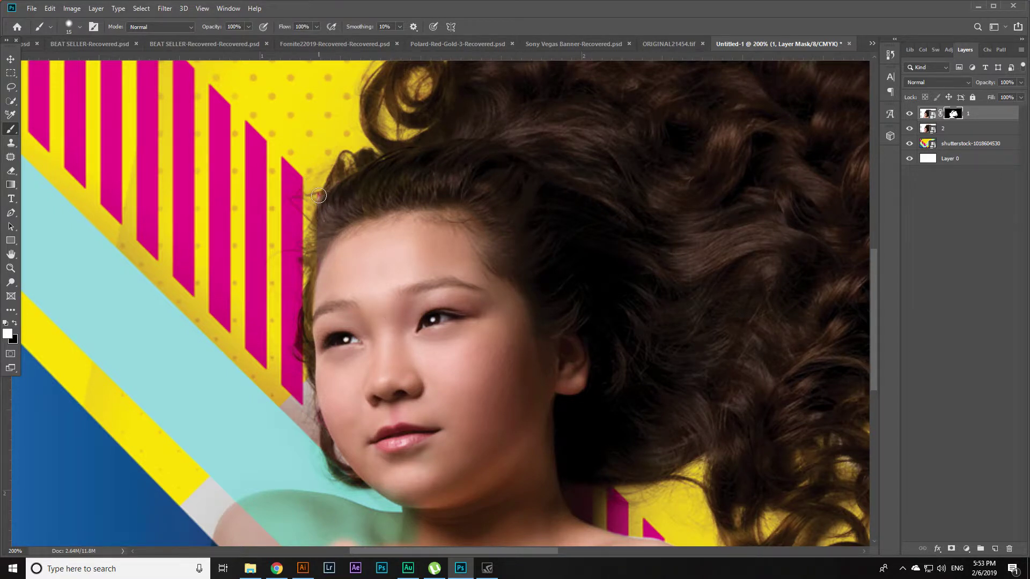
key(x)
scroll(350, 228, down, 4)
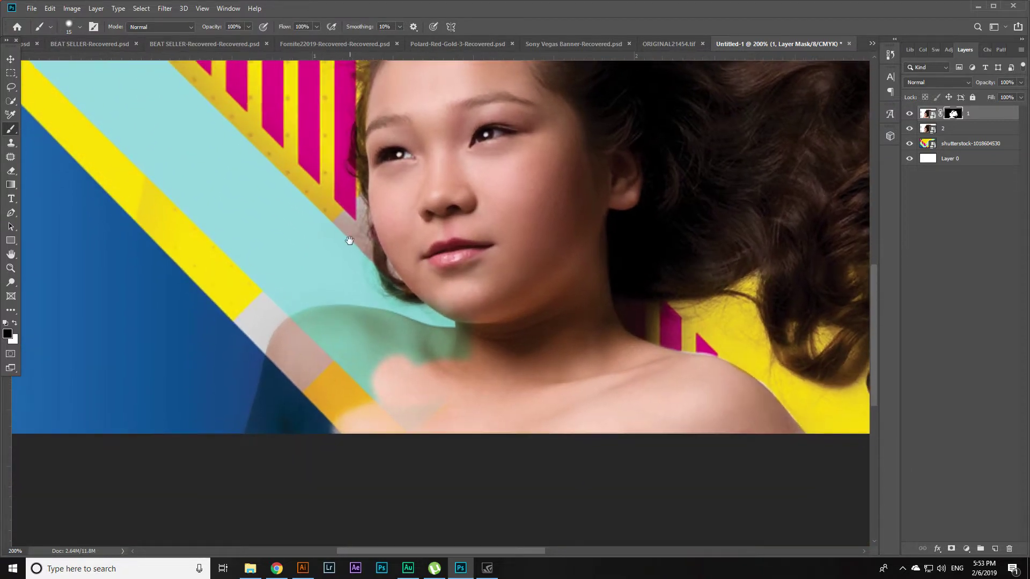
drag(368, 323, 398, 219)
key(ctrl+plus)
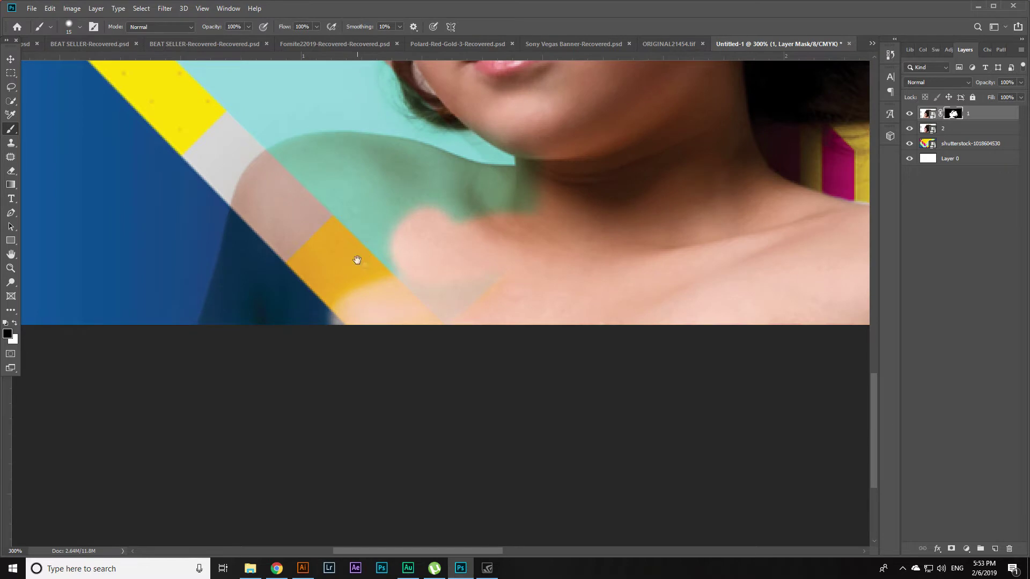
drag(357, 258, 525, 295)
key(bracketright)
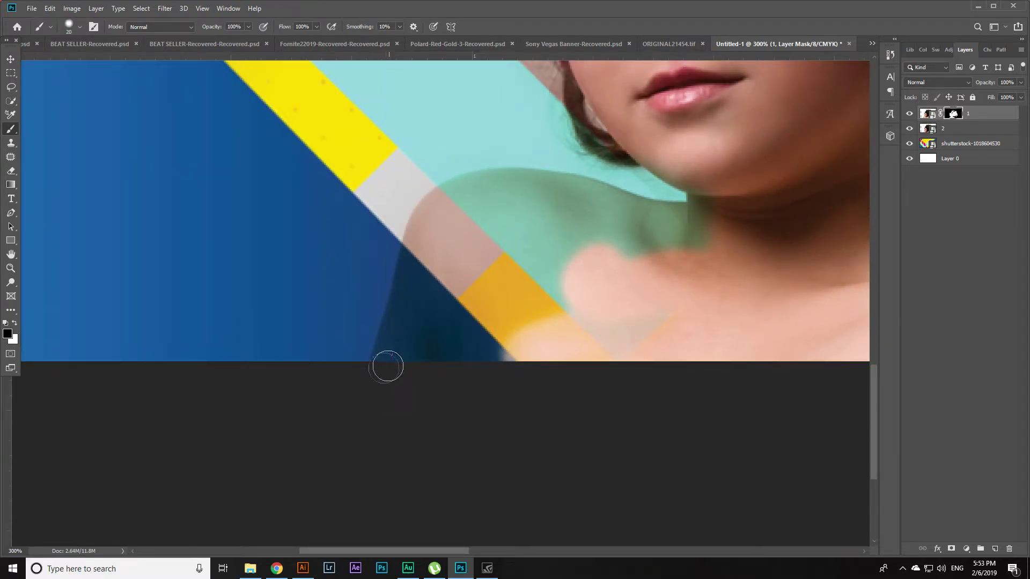
key(x)
mouse_move(378, 360)
mouse_down()
mouse_move(399, 330)
mouse_move(402, 340)
mouse_up()
key(ctrl+z)
mouse_move(380, 361)
mouse_down()
mouse_move(397, 307)
mouse_move(407, 335)
mouse_up()
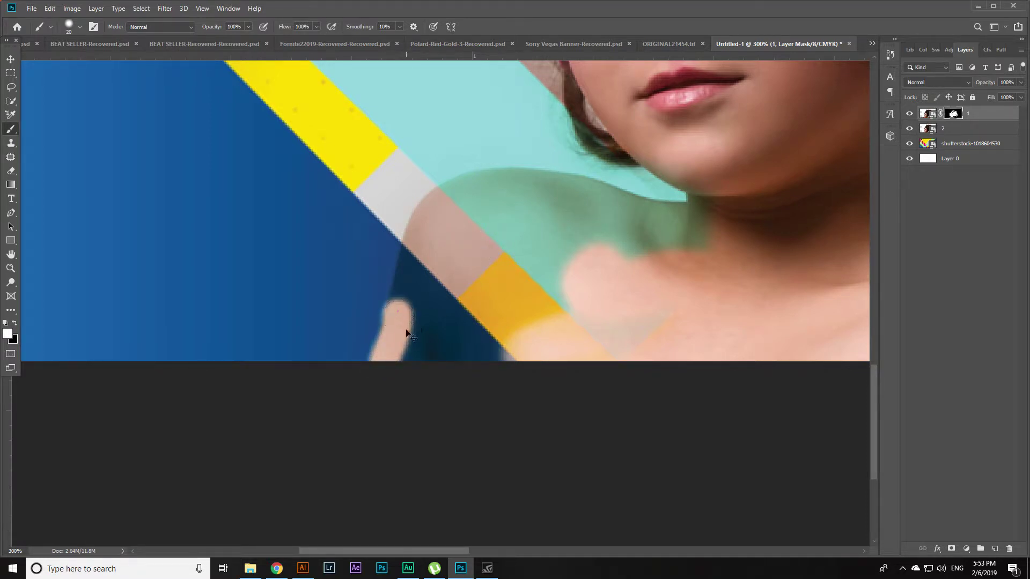
key(ctrl+z)
Step: Set the brush size to 10 px and paint white along the outline of the arm and teal-side shoulder up to the neck
click(81, 28)
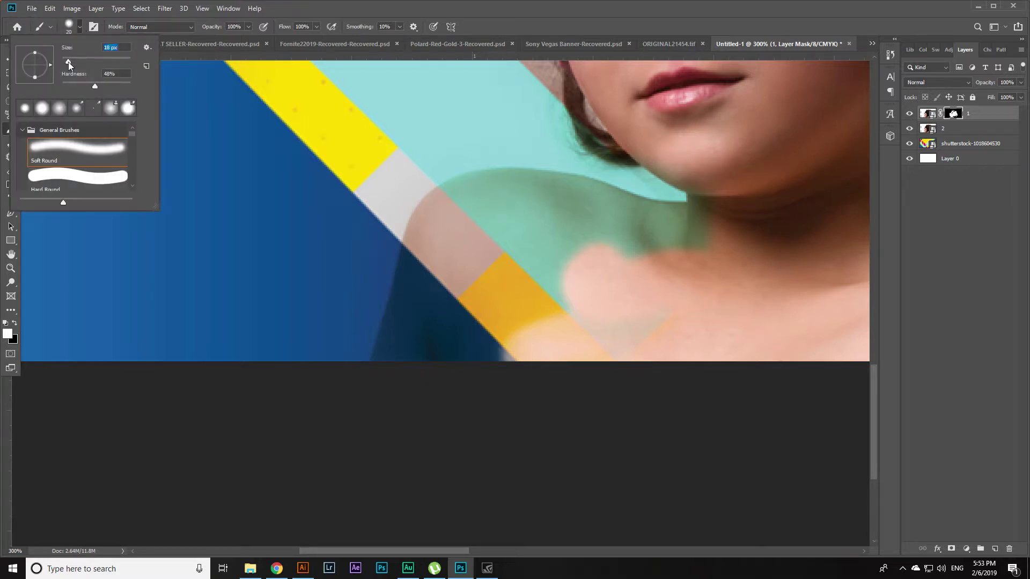
drag(69, 62, 66, 62)
click(375, 362)
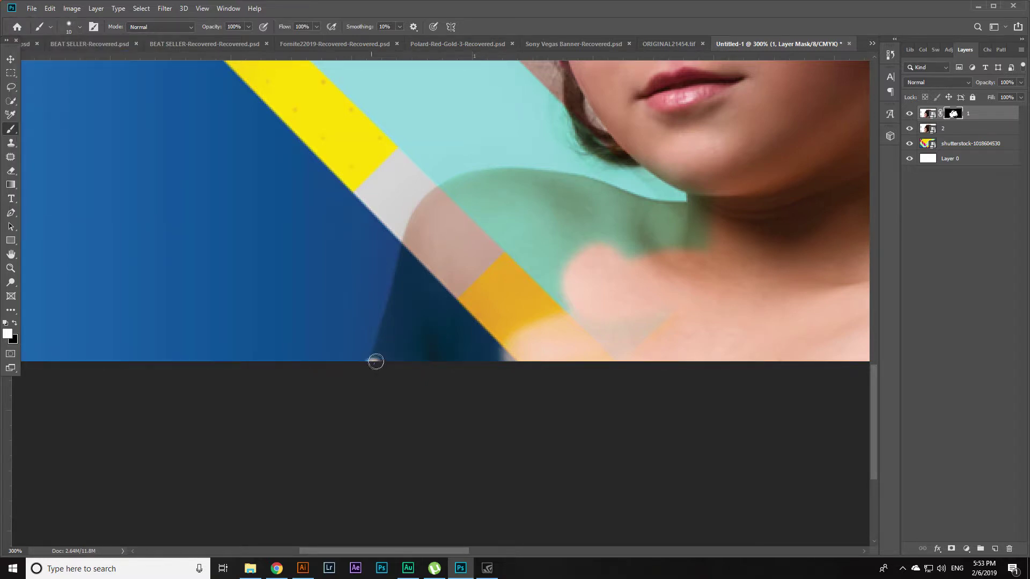
mouse_move(376, 362)
mouse_down()
mouse_move(416, 215)
mouse_move(431, 193)
mouse_move(492, 169)
mouse_move(540, 171)
mouse_move(691, 210)
mouse_up()
Step: Enlarge the brush to 25 px and paint white inside the outlined arm and shoulder to restore the skin
key(bracketleft)
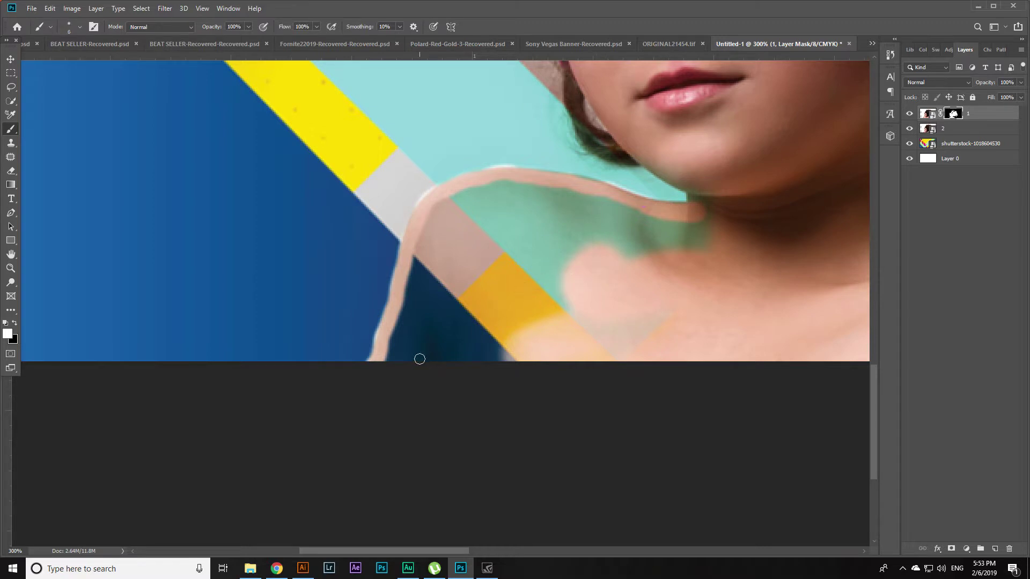
key(bracketright)
key(bracketright)
key(bracketright)
key(bracketright)
key(bracketright)
key(bracketright)
key(bracketright)
key(bracketright)
key(bracketright)
key(bracketright)
key(bracketright)
mouse_move(397, 361)
mouse_down()
mouse_move(422, 306)
mouse_move(394, 380)
mouse_move(413, 303)
mouse_move(396, 356)
mouse_move(441, 310)
mouse_move(486, 320)
mouse_move(445, 350)
mouse_move(530, 329)
mouse_move(548, 264)
mouse_move(608, 272)
mouse_move(717, 235)
mouse_move(569, 236)
mouse_move(670, 236)
mouse_move(511, 191)
mouse_move(609, 209)
mouse_move(472, 192)
mouse_move(445, 208)
mouse_move(418, 288)
mouse_move(432, 256)
mouse_move(415, 271)
mouse_move(426, 289)
mouse_move(484, 305)
mouse_move(480, 264)
mouse_move(565, 257)
mouse_move(549, 280)
mouse_move(470, 292)
mouse_move(453, 308)
mouse_move(521, 227)
mouse_move(486, 228)
mouse_up()
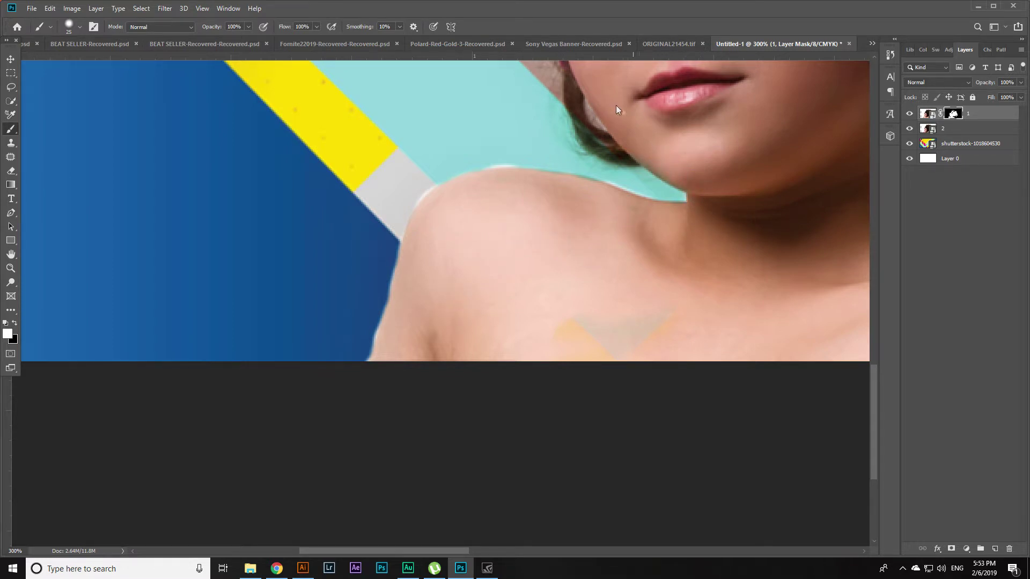
Step: Paint white on layer 1's mask over the remaining yellow-and-gray tinted patch on the chest
drag(616, 105, 612, 252)
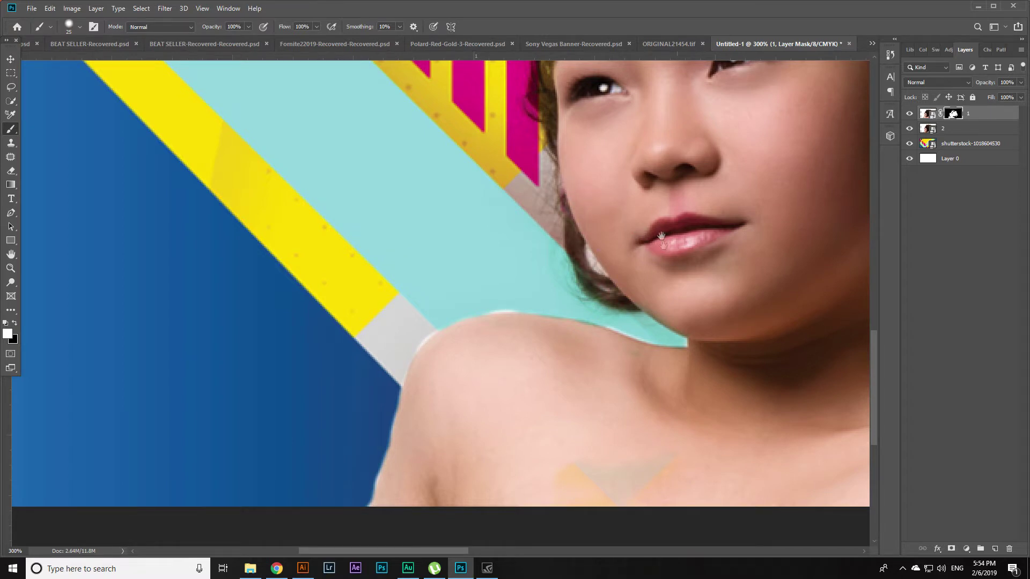
drag(663, 244, 658, 221)
drag(692, 179, 536, 344)
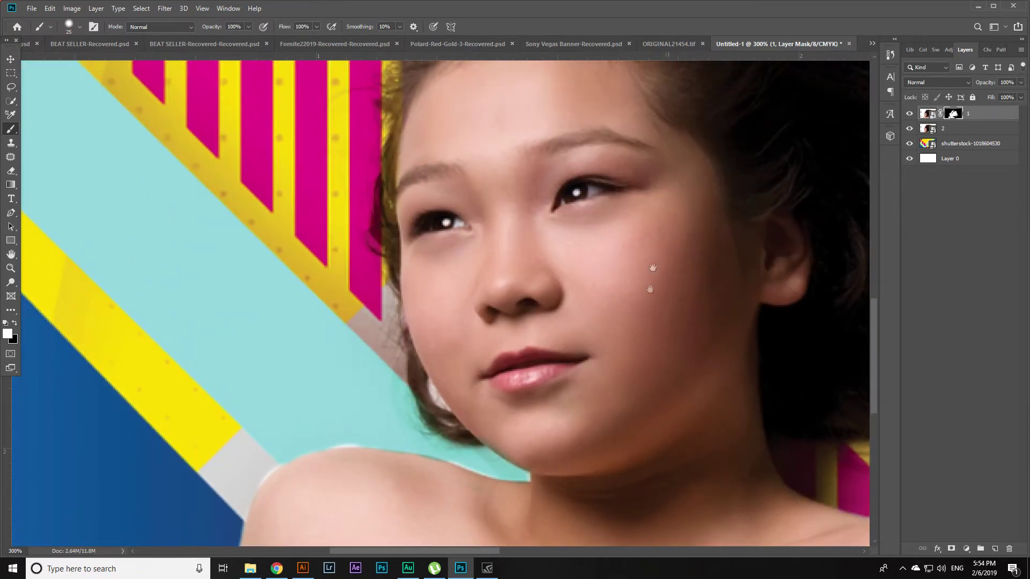
drag(612, 253, 596, 53)
scroll(185, 275, up, 1)
drag(322, 282, 510, 269)
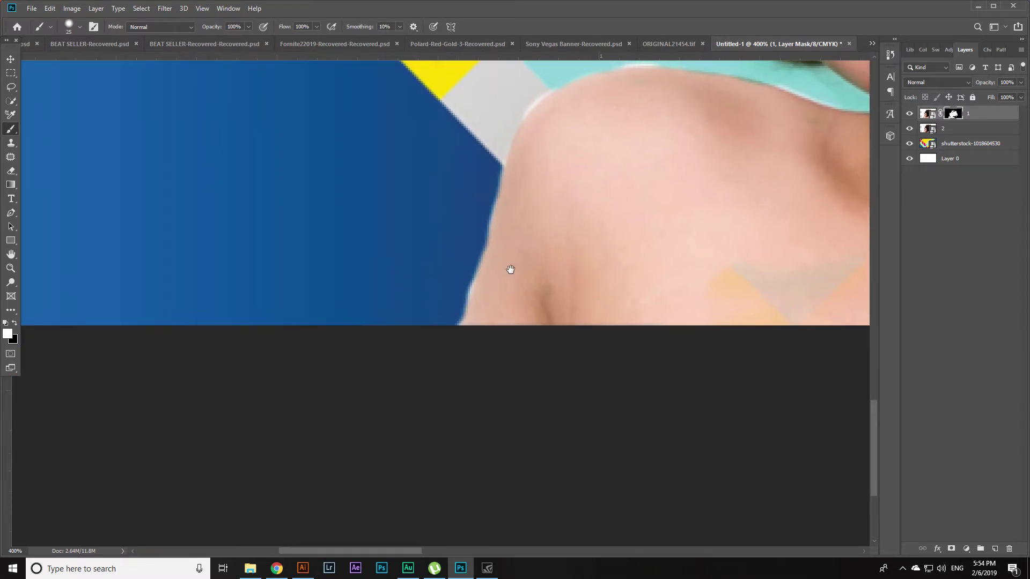
drag(802, 262, 456, 275)
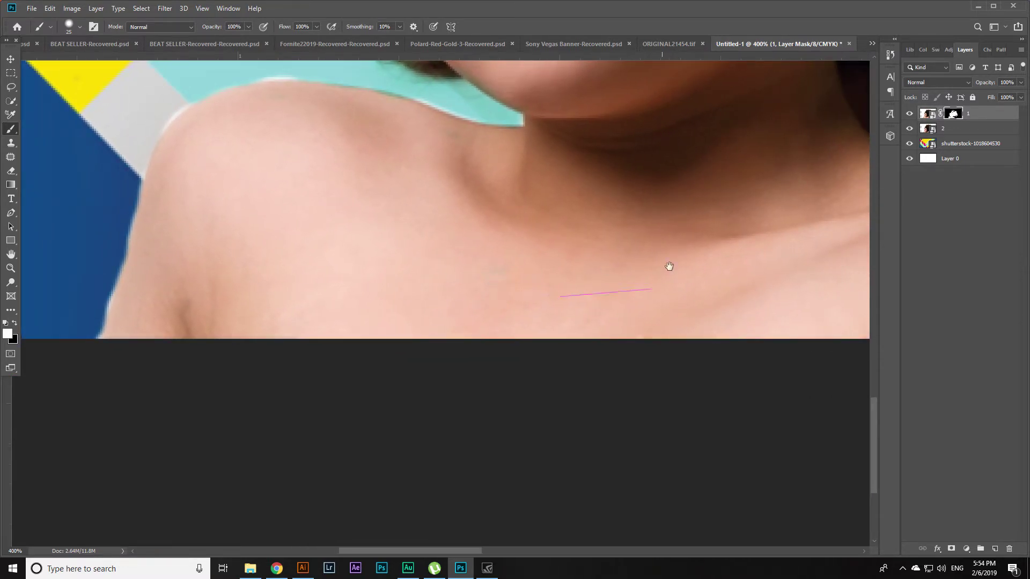
Step: Paint black with a small brush along the outer curve of the hair-side shoulder to remove the white fringe
scroll(448, 274, right, 5)
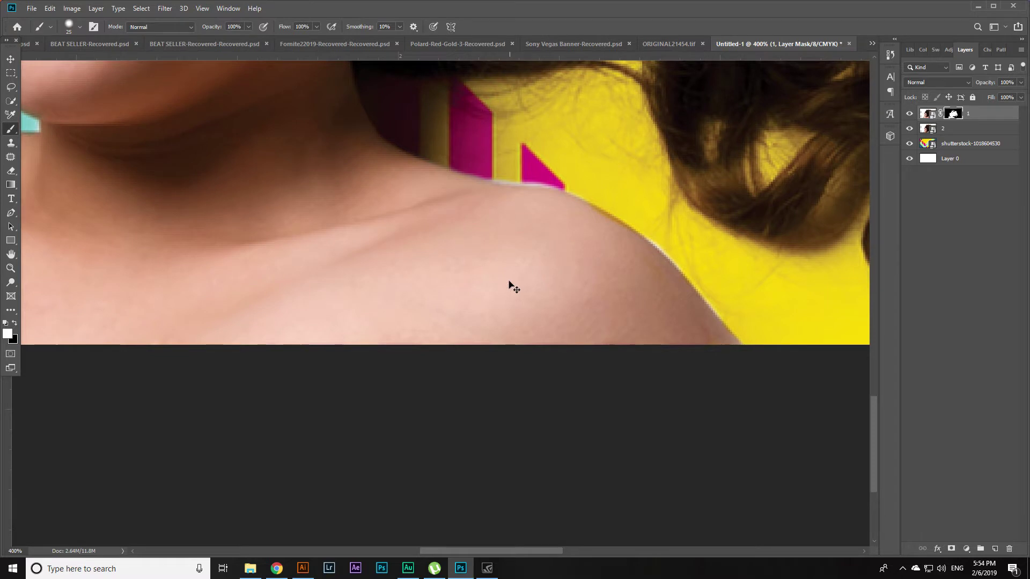
key(ctrl+plus)
scroll(458, 206, right, 3)
key(bracketleft)
key(bracketleft)
key(bracketleft)
key(bracketleft)
key(bracketleft)
key(bracketleft)
key(bracketleft)
key(bracketleft)
key(bracketleft)
key(bracketright)
key(x)
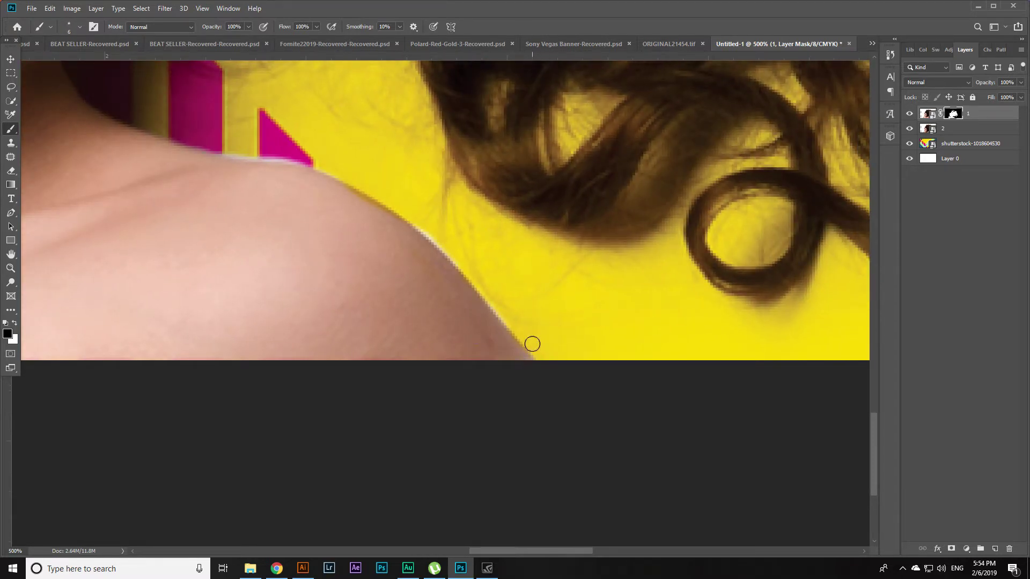
click(14, 324)
click(14, 325)
drag(532, 342, 428, 238)
Step: Refine the upper edge of the hair-side shoulder toward the neck by alternating white and black on layer 1's mask
key(x)
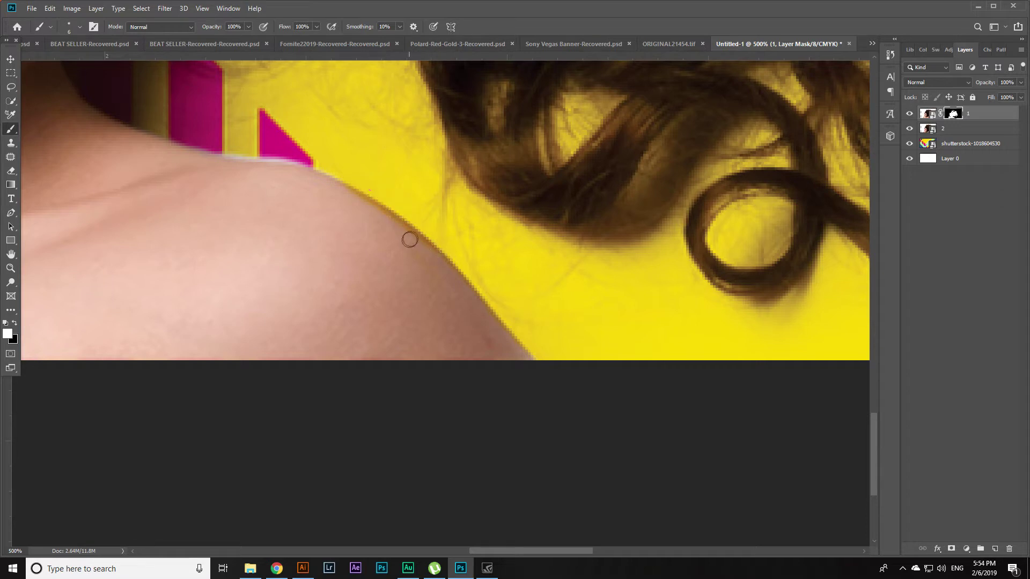
mouse_move(398, 222)
mouse_down()
mouse_move(311, 176)
mouse_move(302, 154)
mouse_move(340, 171)
mouse_move(236, 148)
mouse_up()
key(x)
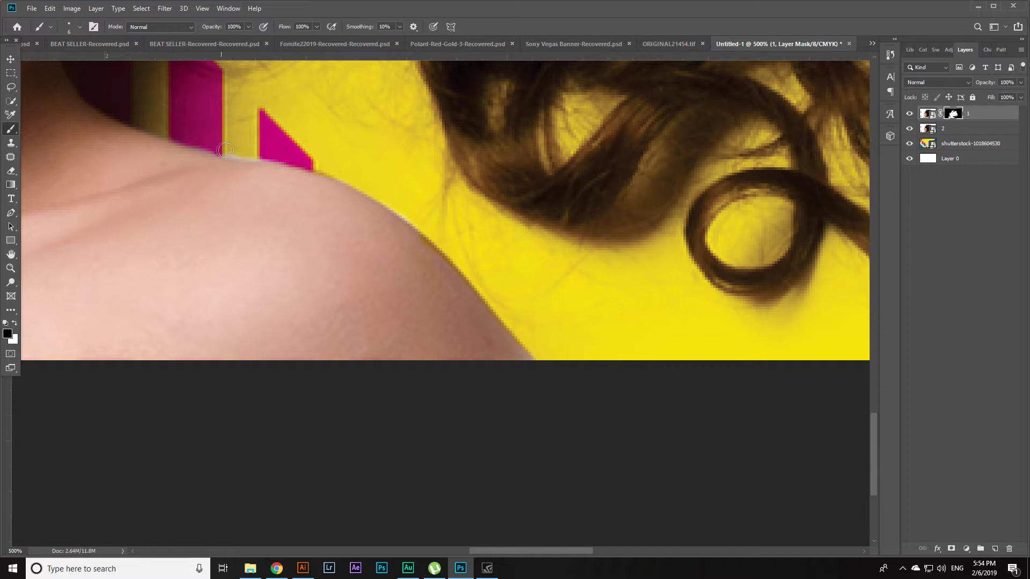
key(x)
Step: Paint black on layer 1's mask along the outer arm edge beside the blue area to remove the light fringe
drag(329, 232, 626, 250)
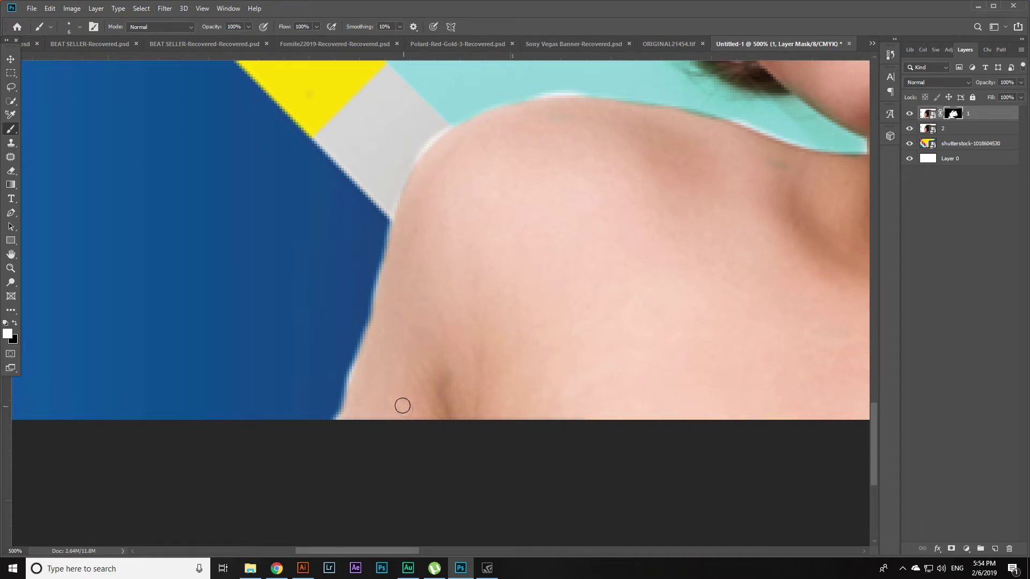
key(x)
drag(331, 424, 348, 327)
drag(348, 394, 354, 325)
Step: Touch up the teal-side shoulder curve in white, and paint black along its upper edge toward the neck to remove the fringe
key(x)
mouse_move(426, 166)
mouse_down()
mouse_move(445, 140)
mouse_move(420, 162)
mouse_move(443, 172)
mouse_move(407, 160)
mouse_move(462, 113)
mouse_move(404, 163)
mouse_up()
key(x)
drag(481, 104, 325, 200)
drag(443, 186, 384, 193)
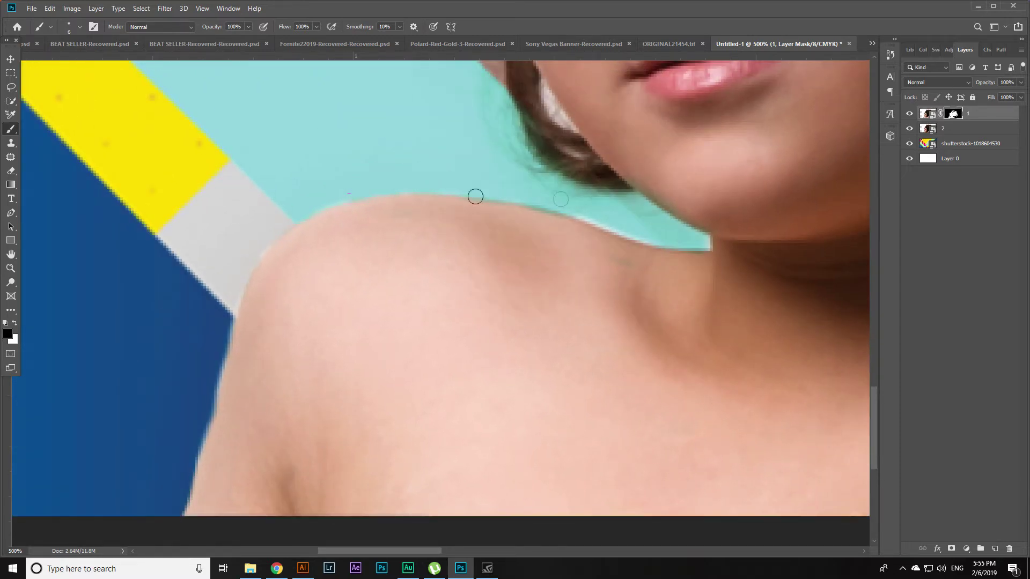
drag(639, 239, 540, 202)
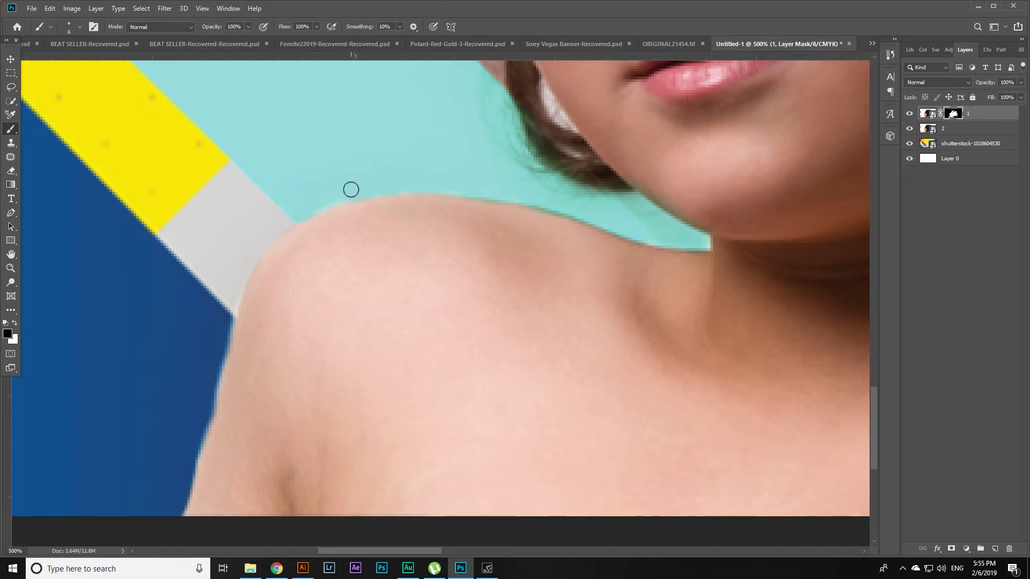
Step: Paint white on layer 1's mask to repair the outer arm edge beside the blue area
drag(195, 292, 343, 185)
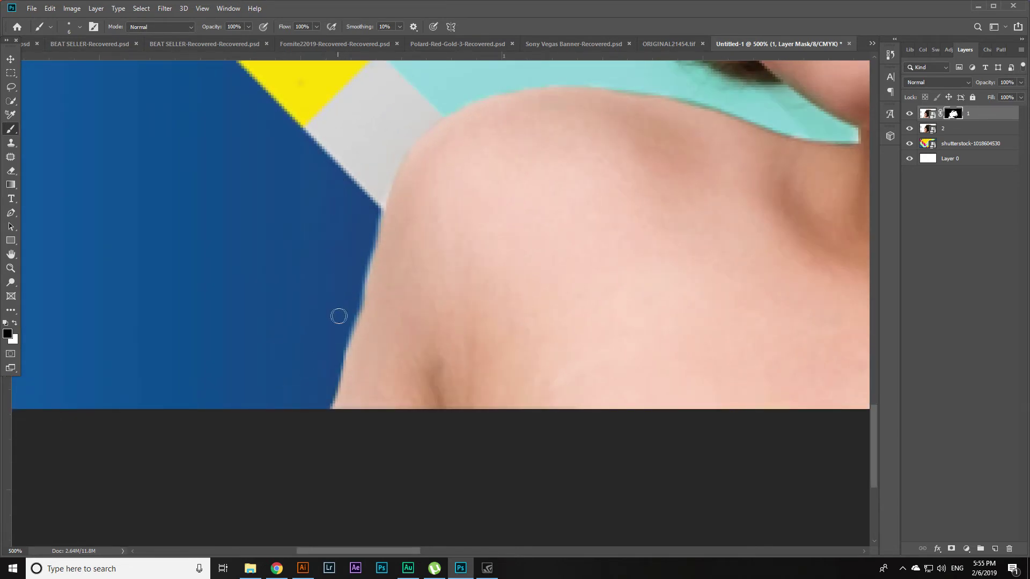
key(x)
mouse_move(364, 312)
mouse_down()
mouse_move(375, 285)
mouse_move(365, 328)
mouse_move(378, 285)
mouse_up()
scroll(423, 323, down, 6)
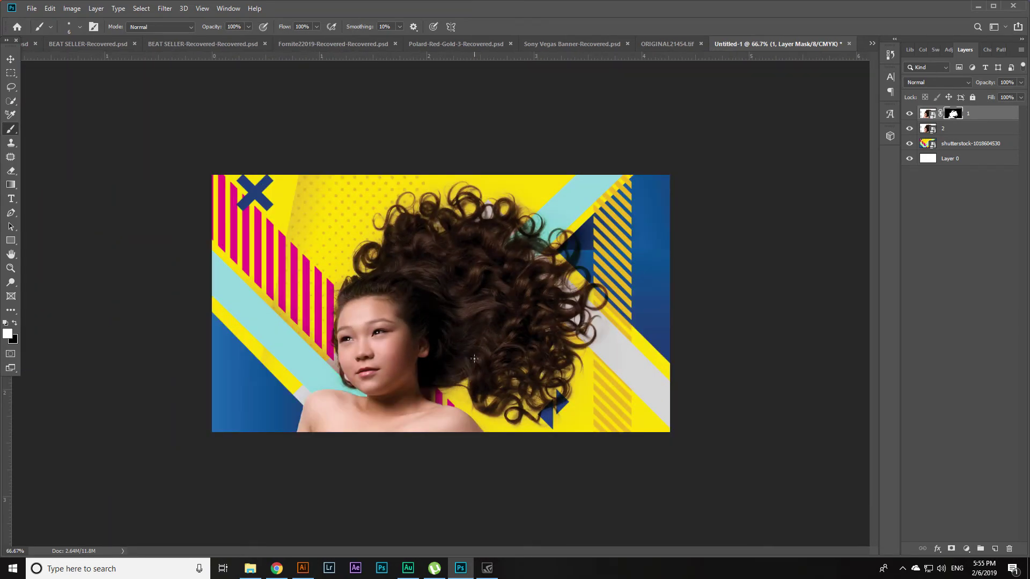
scroll(489, 291, up, 5)
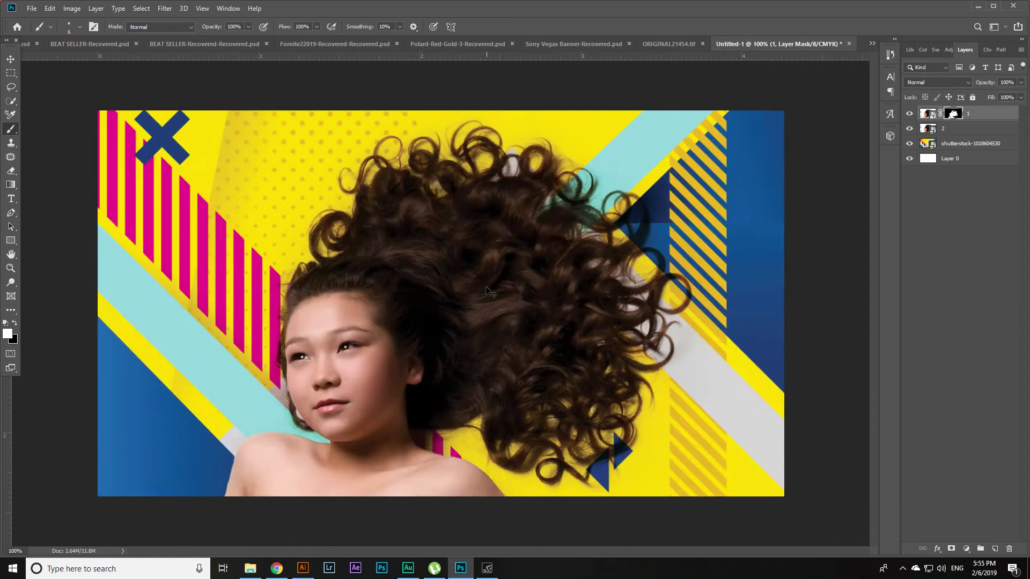
Step: Try to paint black with a 20 px brush on layer 1's mask at the face's outer edge near the eye
key(x)
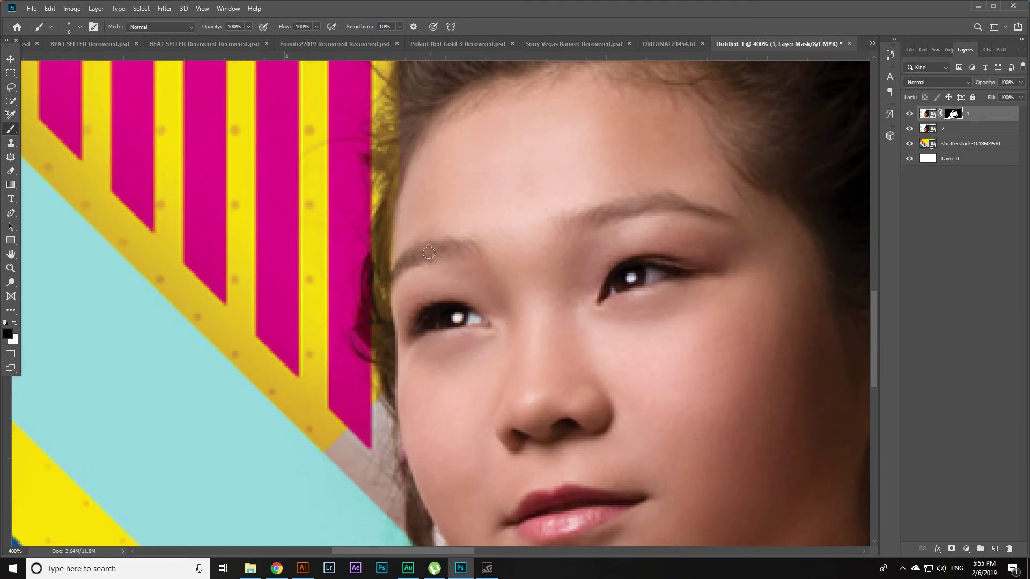
key(bracketright)
key(bracketright)
key(bracketright)
key(bracketright)
mouse_move(399, 330)
mouse_down()
mouse_move(410, 365)
mouse_move(413, 340)
mouse_move(418, 347)
mouse_up()
key(ctrl+z)
Step: Set the brush flow to 15% and paint white softly on layer 1's mask over the hairline beside the forehead
key(x)
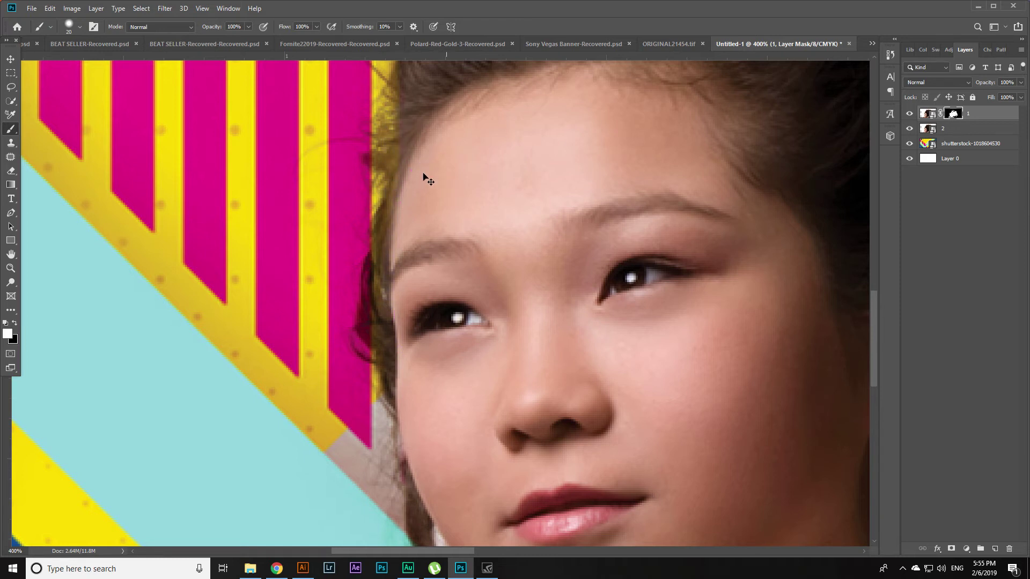
drag(432, 154, 430, 161)
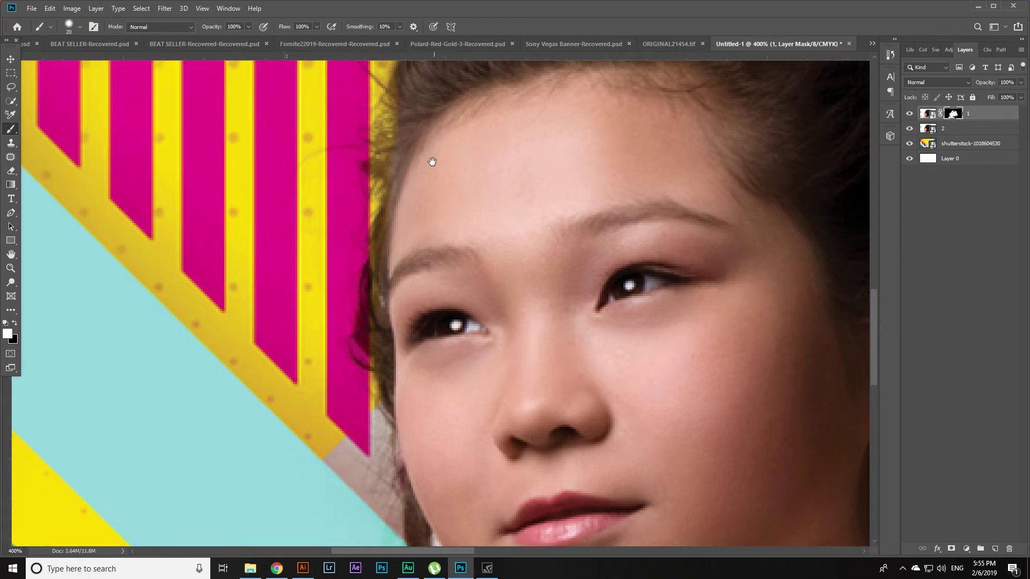
click(387, 114)
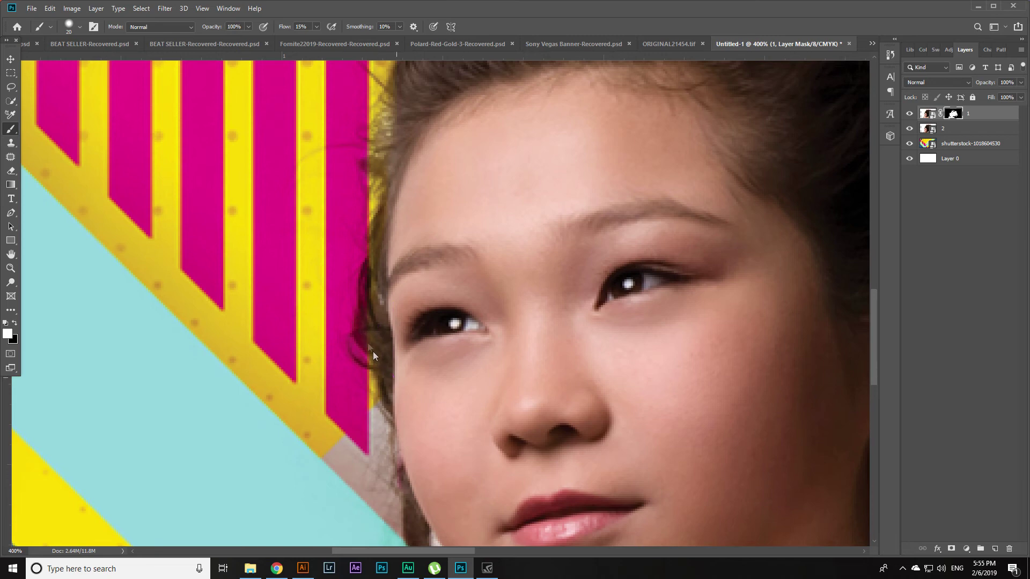
key(ctrl+minus)
key(ctrl+minus)
key(ctrl+minus)
key(ctrl+minus)
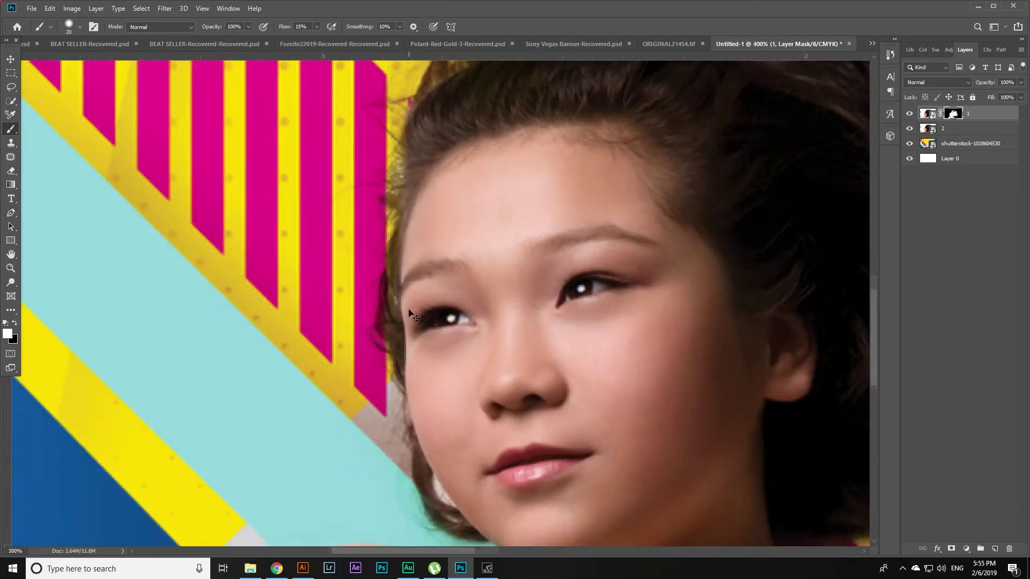
key(ctrl+plus)
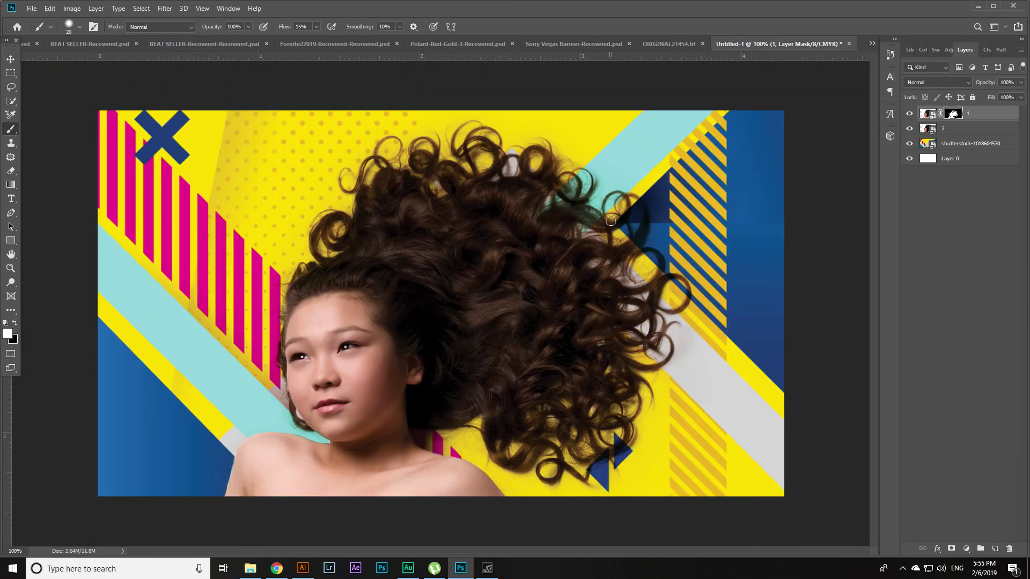